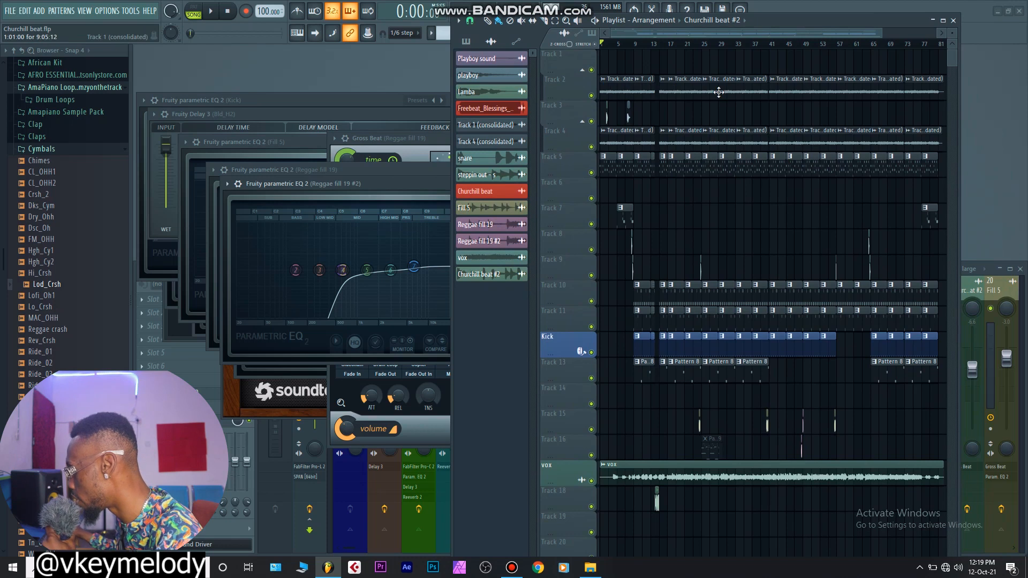
Play the Churchill beat arrangement in the playlist from the start and stop playback.
mouse_move(882, 31)
left_mouse_down()
mouse_move(914, 31)
mouse_move(897, 34)
left_mouse_up()
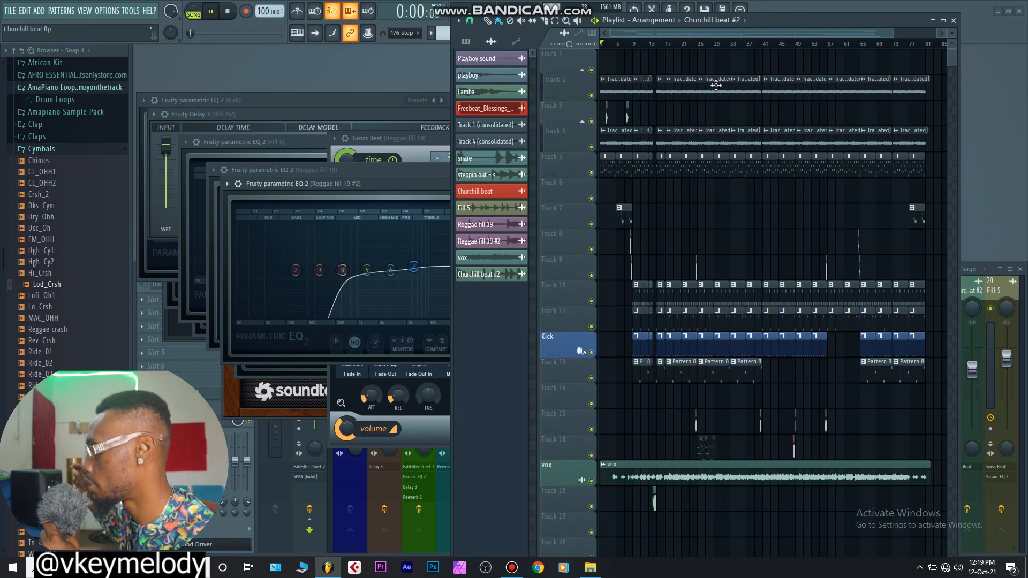
key("space")
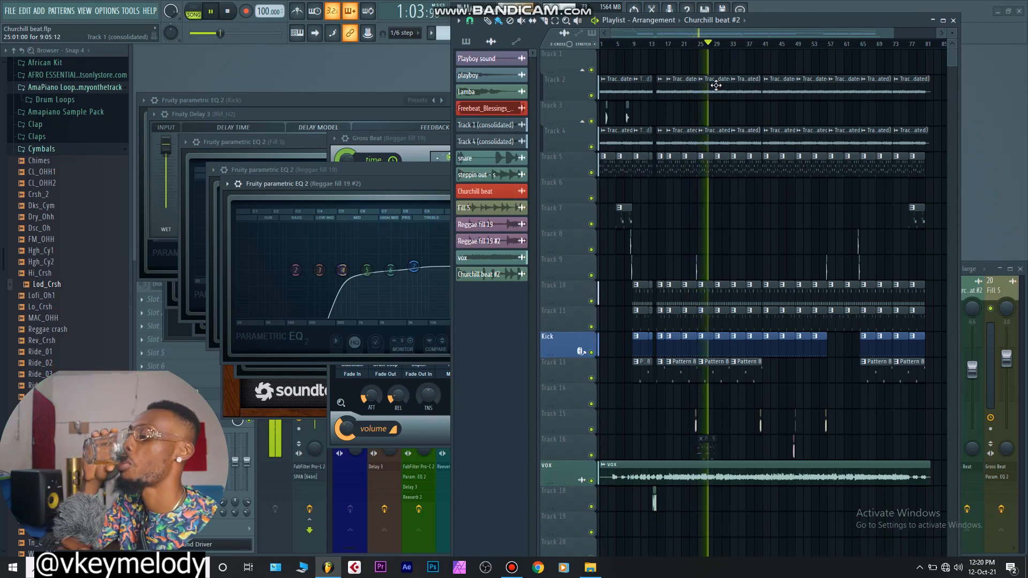
key("space")
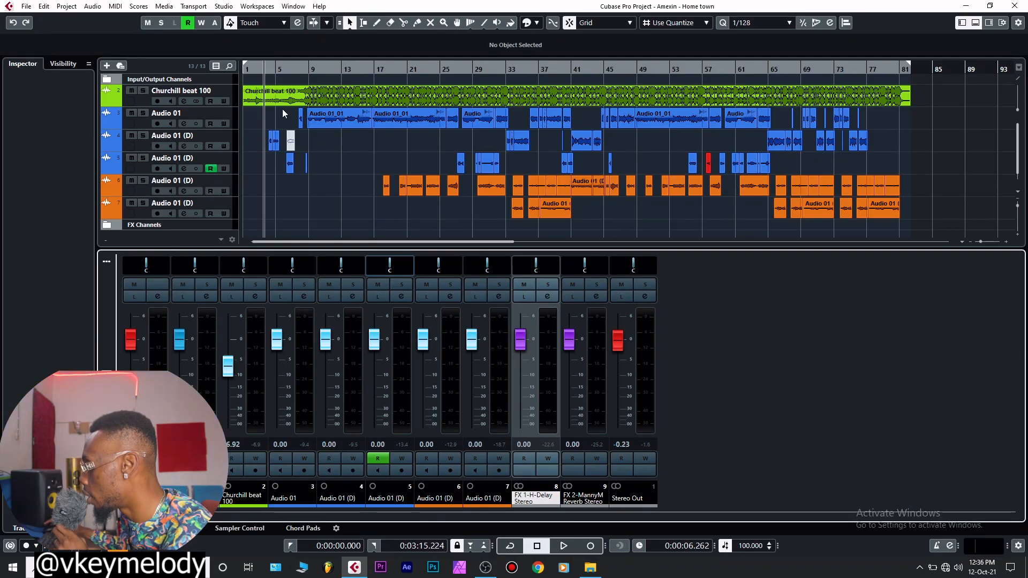
Switch to the Cubase project, select the Group 1 channel and show the channels' inserts in the MixConsole.
left_click(193, 121)
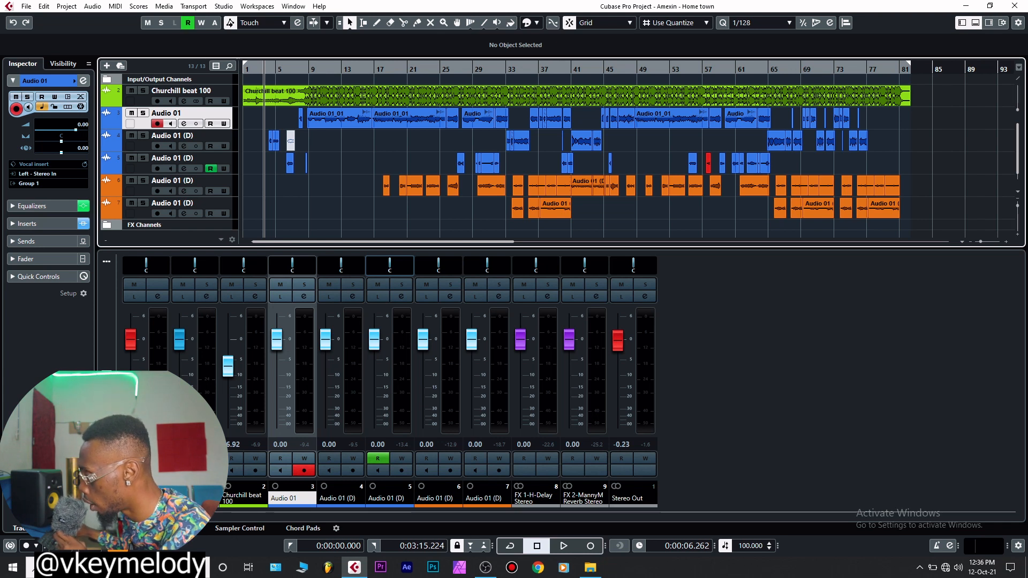
left_click(203, 386)
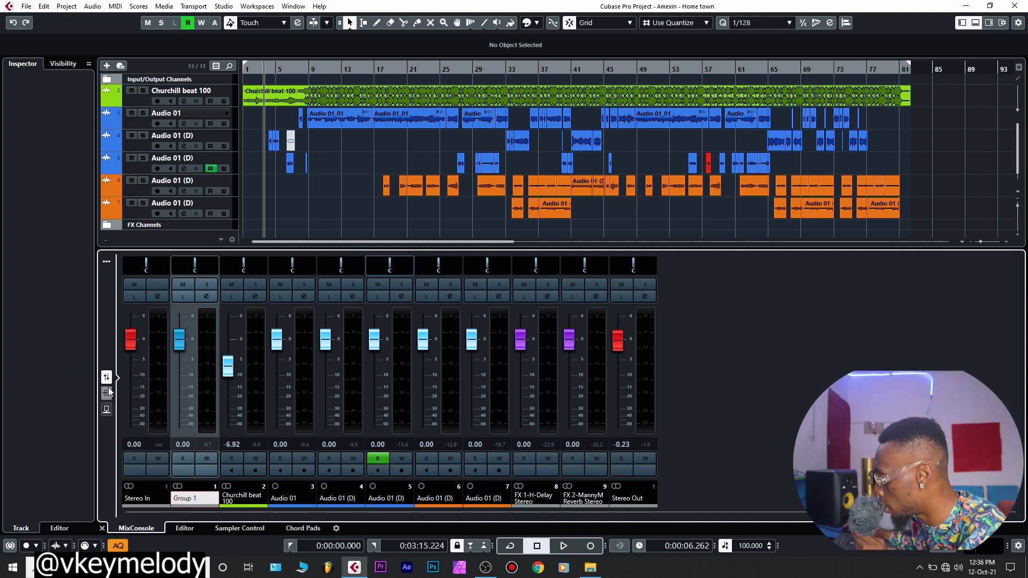
left_click(107, 393)
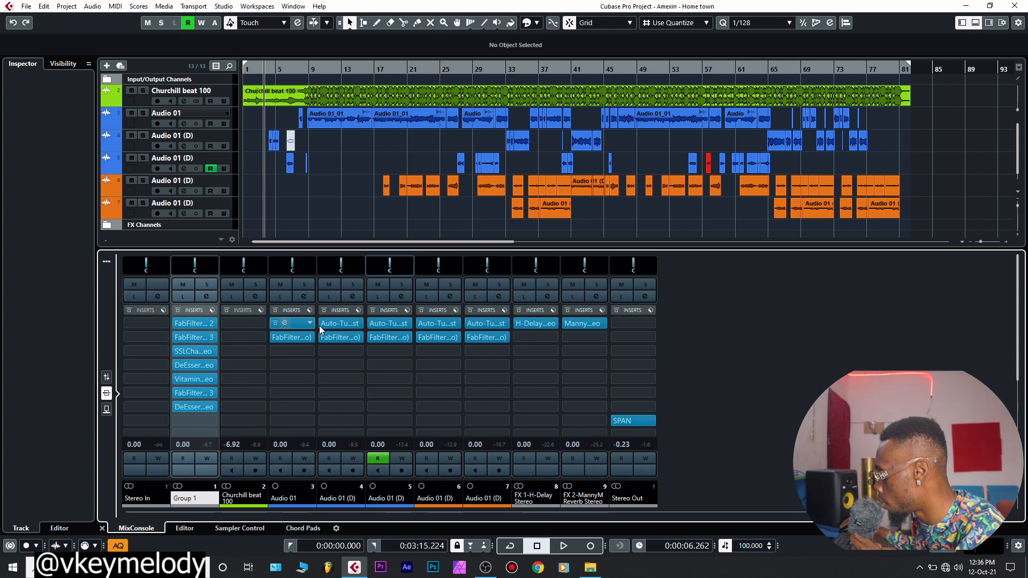
Review the FabFilter Pro-G and Auto-Tune Artist inserts on the Audio 01 channel, closing each plug-in window after viewing.
left_click(293, 338)
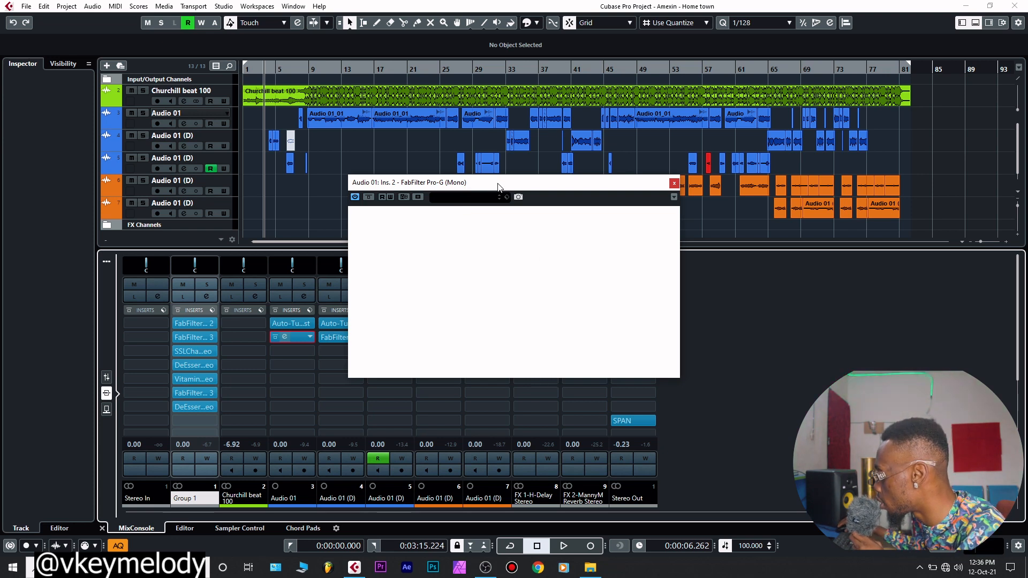
left_click_drag(483, 180, 525, 184)
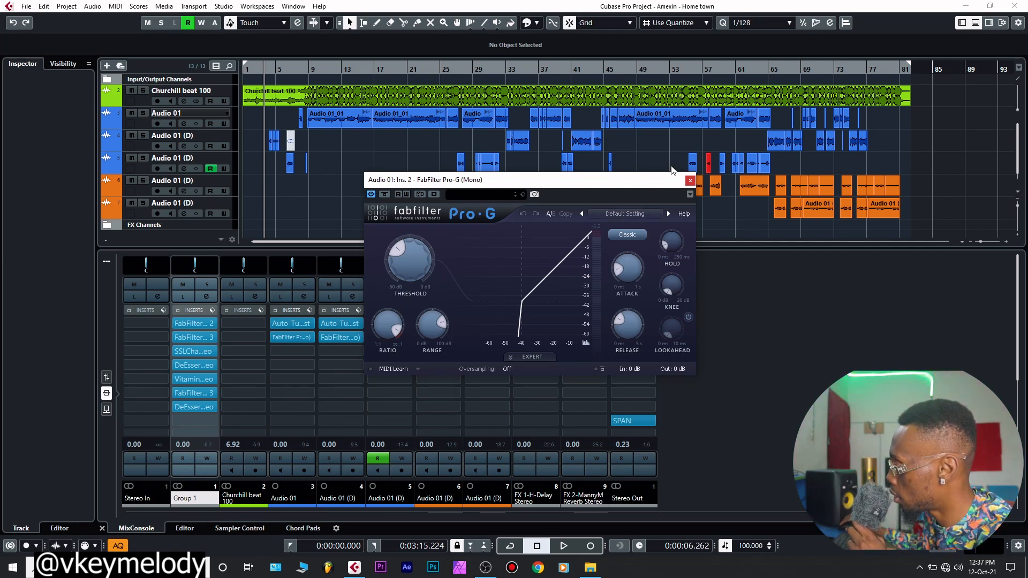
left_click(689, 183)
mouse_move(295, 325)
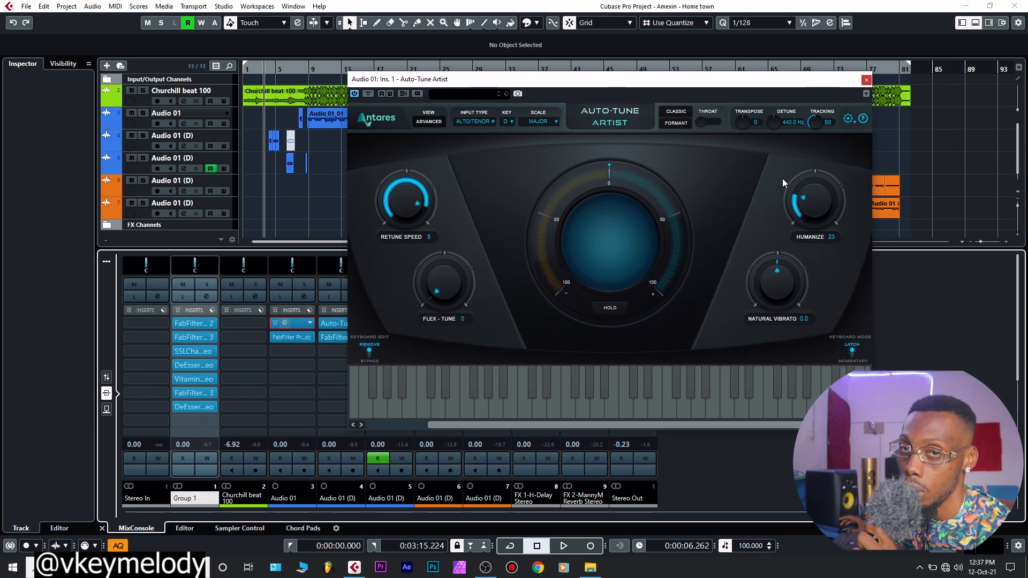
left_click(865, 80)
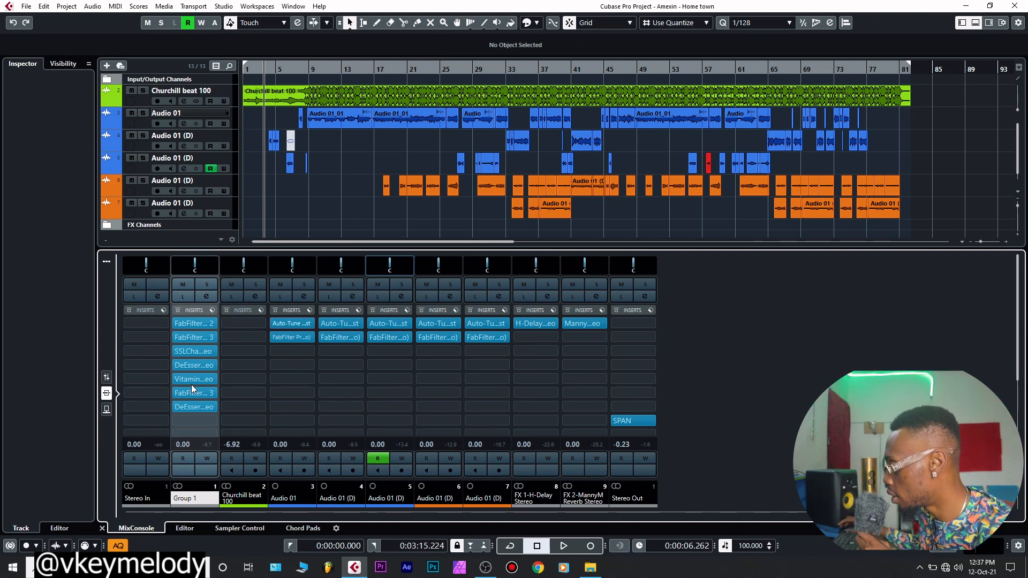
Bypass all inserts on Group 1 and reactivate only its FabFilter Pro-C 2 compressor.
left_click(177, 310)
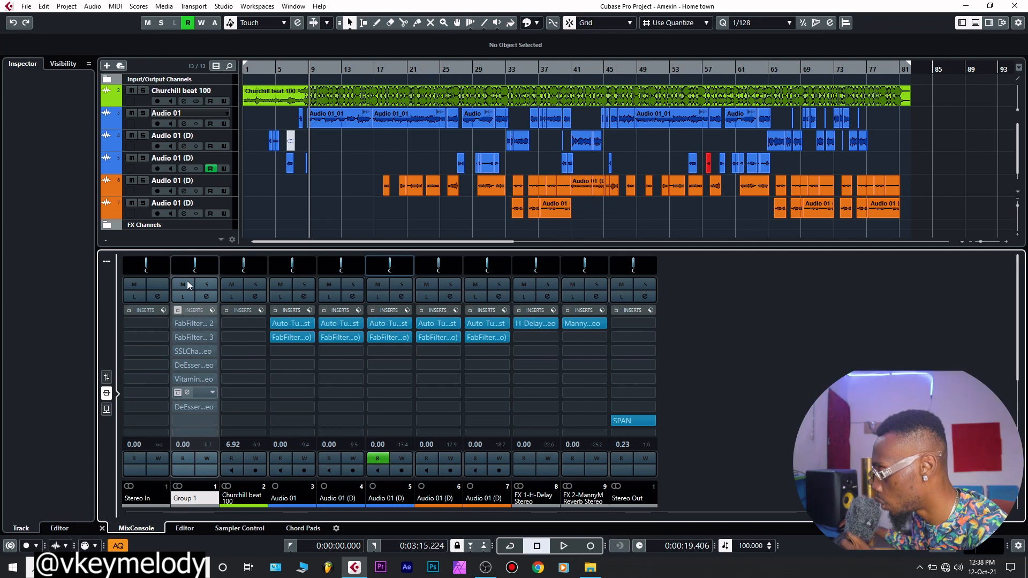
left_click_drag(194, 324, 197, 323)
left_click(205, 321)
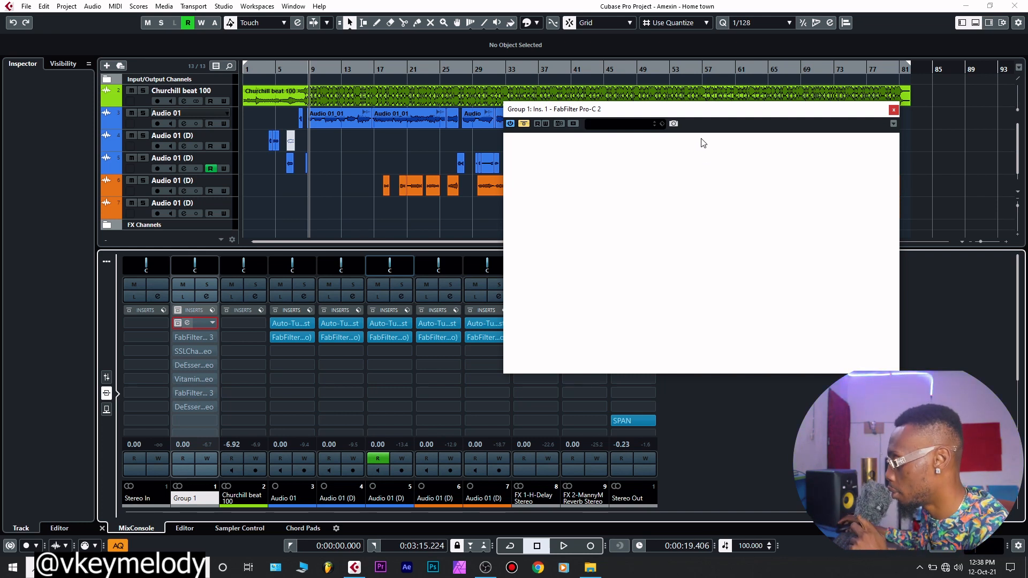
left_click_drag(678, 113, 652, 126)
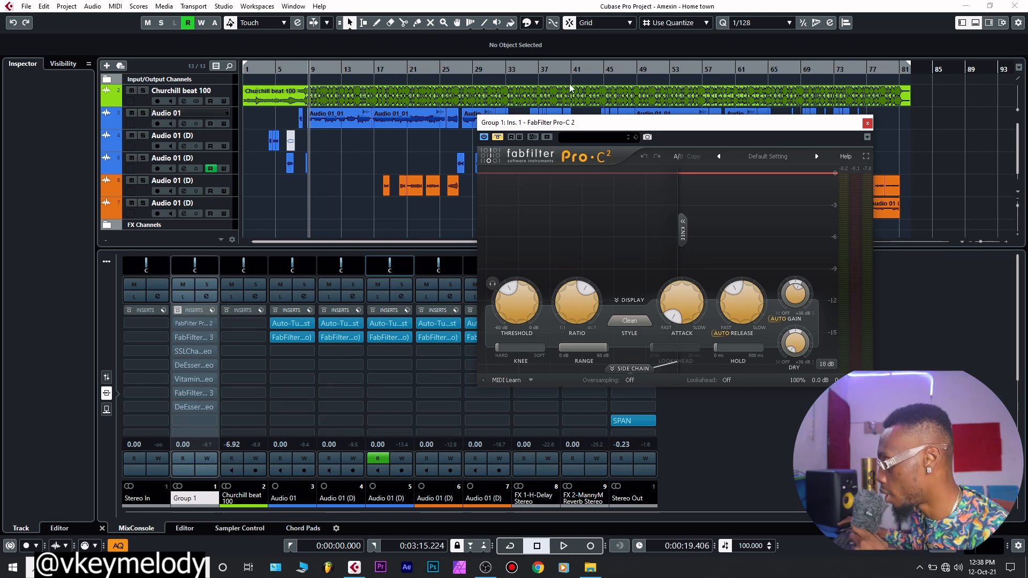
left_click(498, 138)
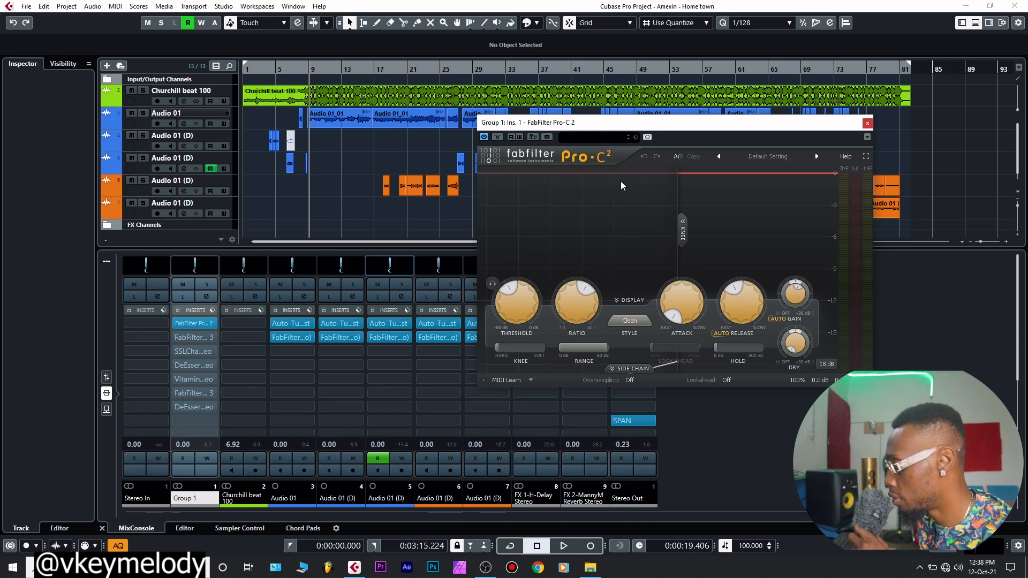
Play the project from about bar 9, compare the vocals with Pro-C 2 bypassed and active, and close the plug-in.
key("space")
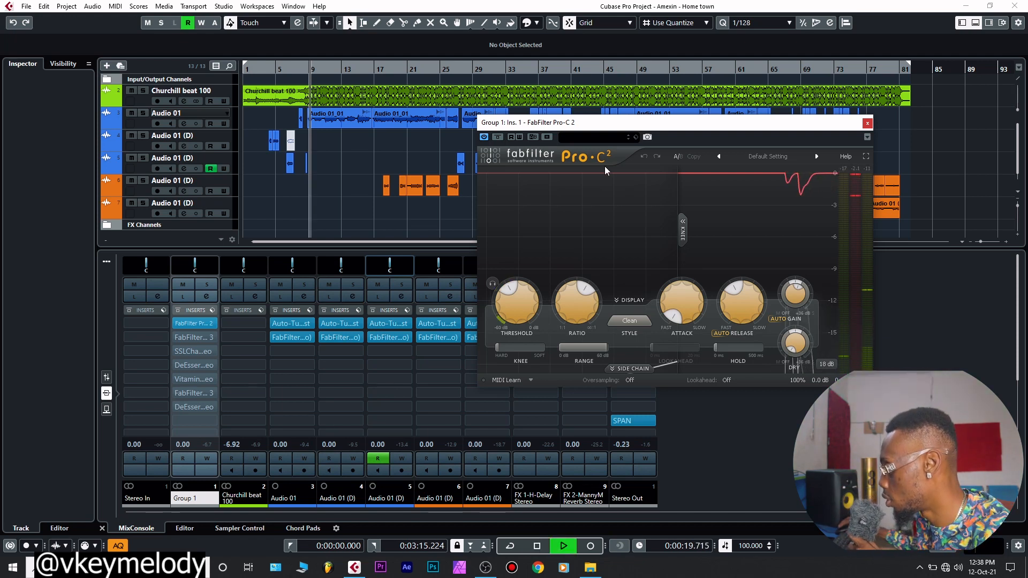
left_click(498, 138)
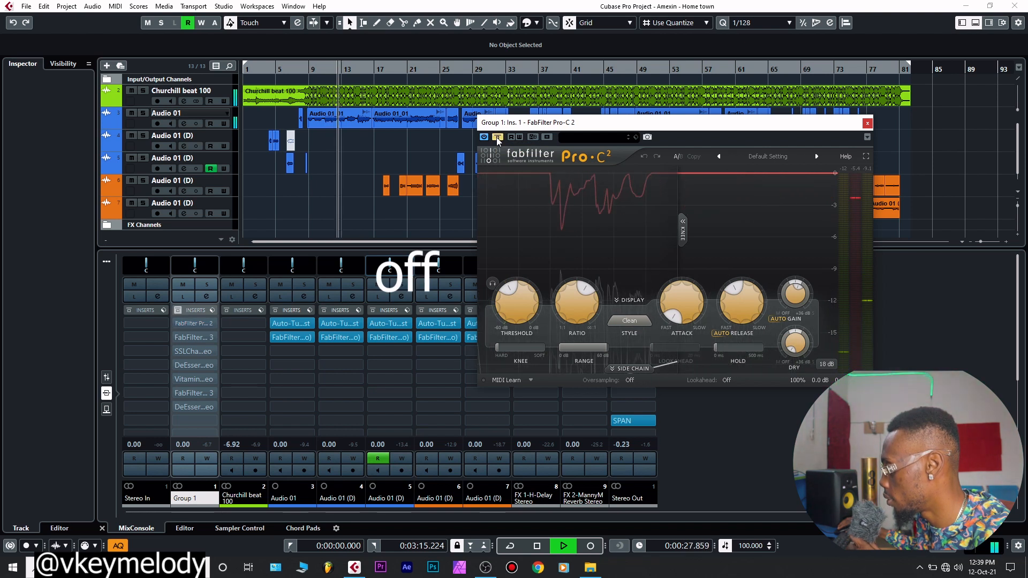
left_click(498, 138)
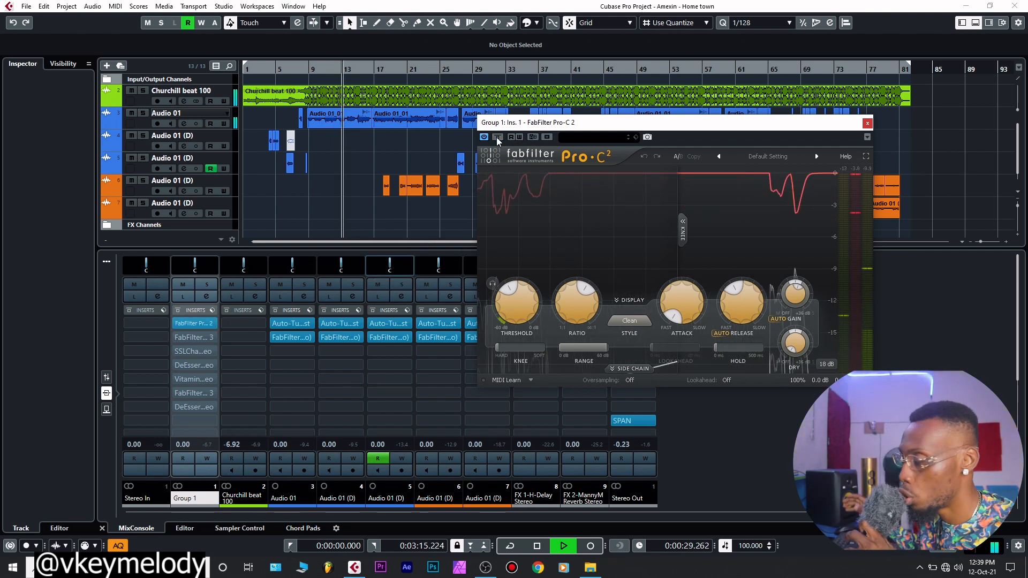
key("space")
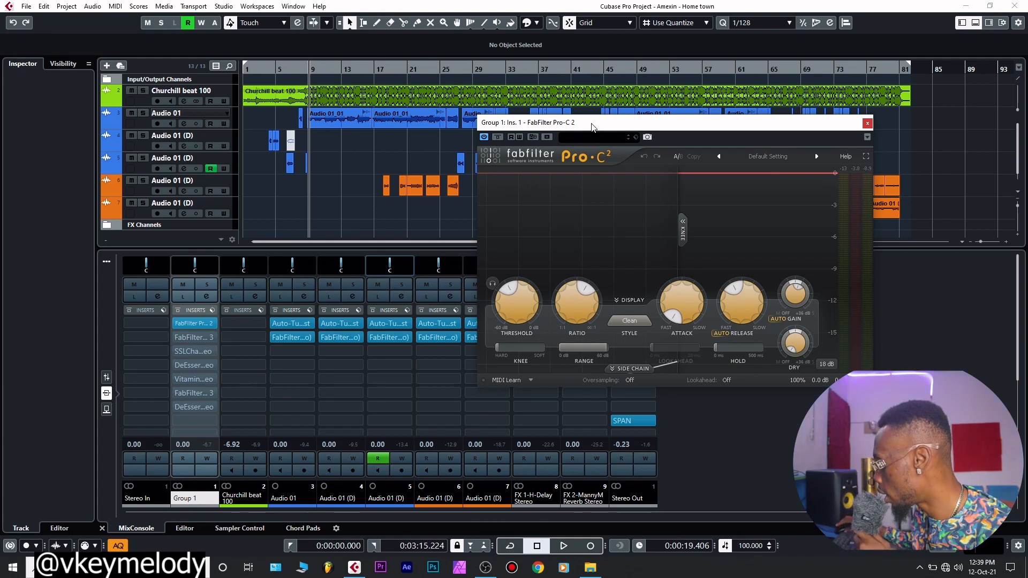
left_click_drag(592, 128, 529, 127)
left_click(805, 124)
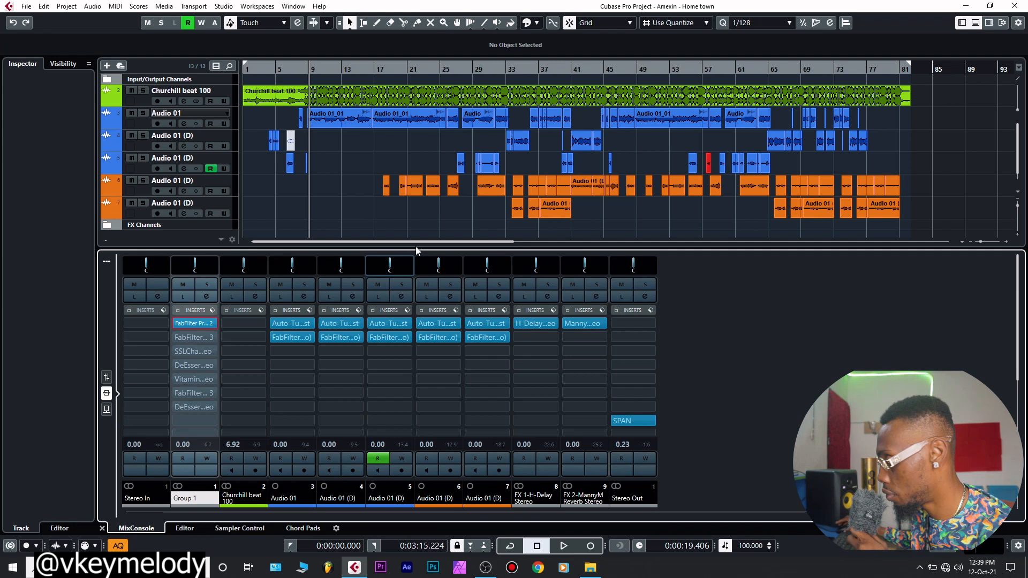
Open the FabFilter Pro-Q 3 equalizer in Group 1's second insert slot and reactivate it.
mouse_move(185, 338)
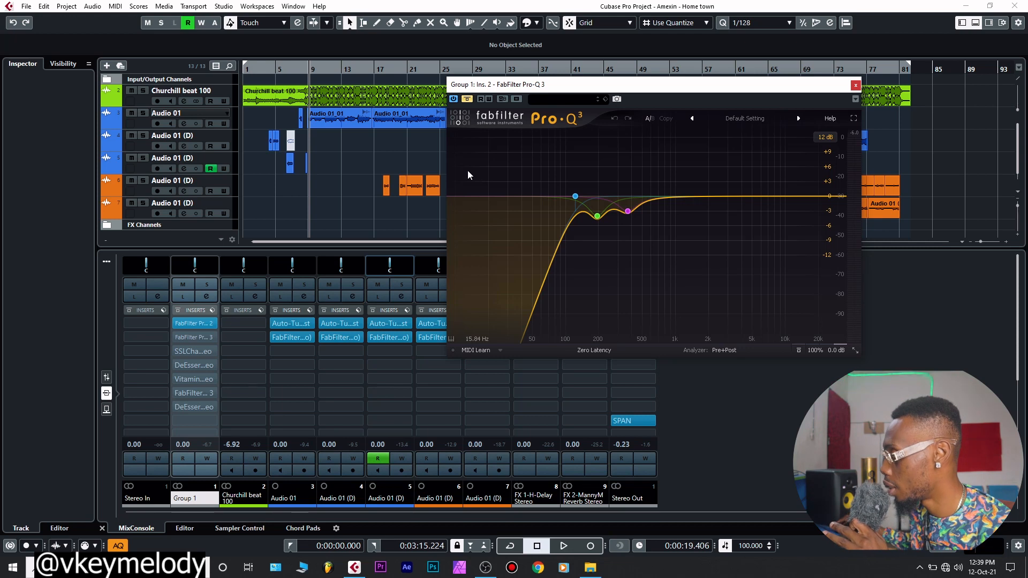
left_click(466, 100)
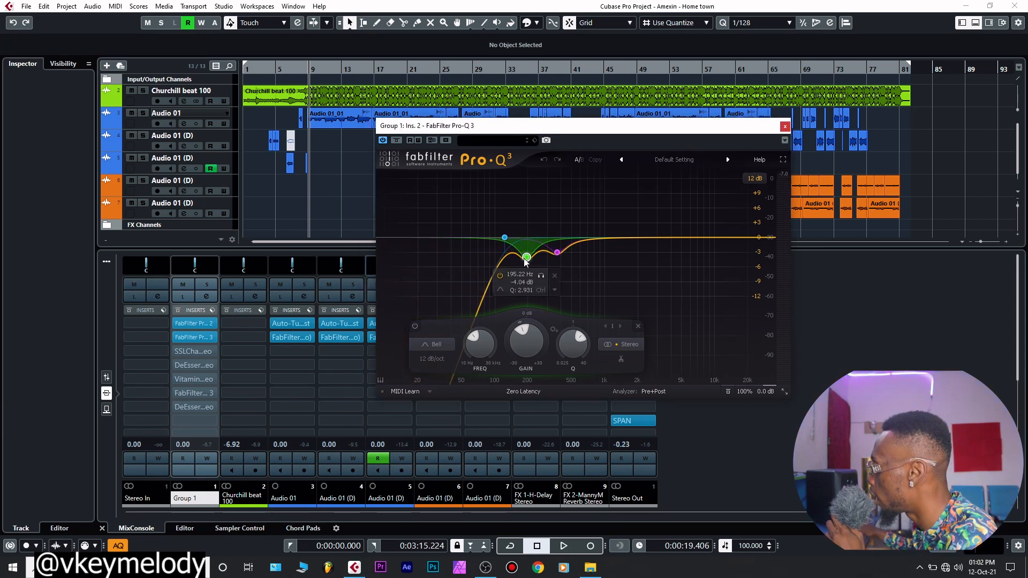
left_click_drag(562, 129, 544, 123)
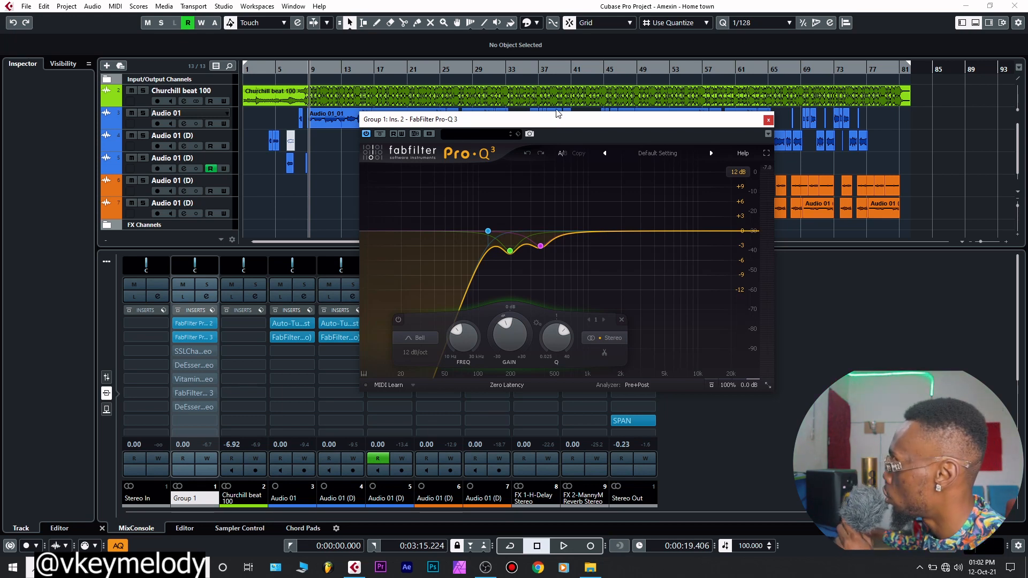
left_click_drag(547, 121, 564, 115)
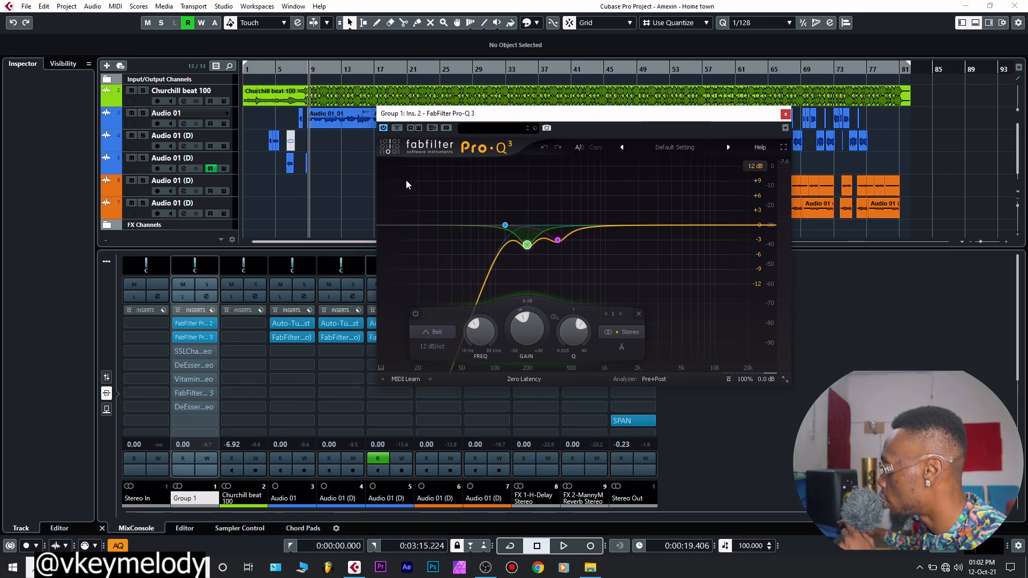
Play the project from about bar 9, compare the vocals with Pro-Q 3 bypassed and active, and close the equalizer.
key("space")
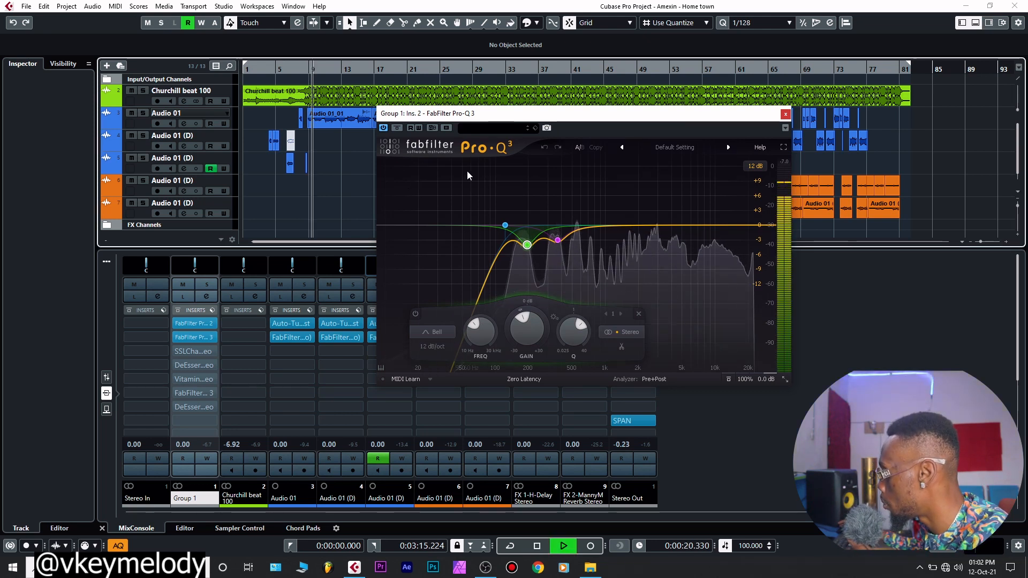
left_click(397, 128)
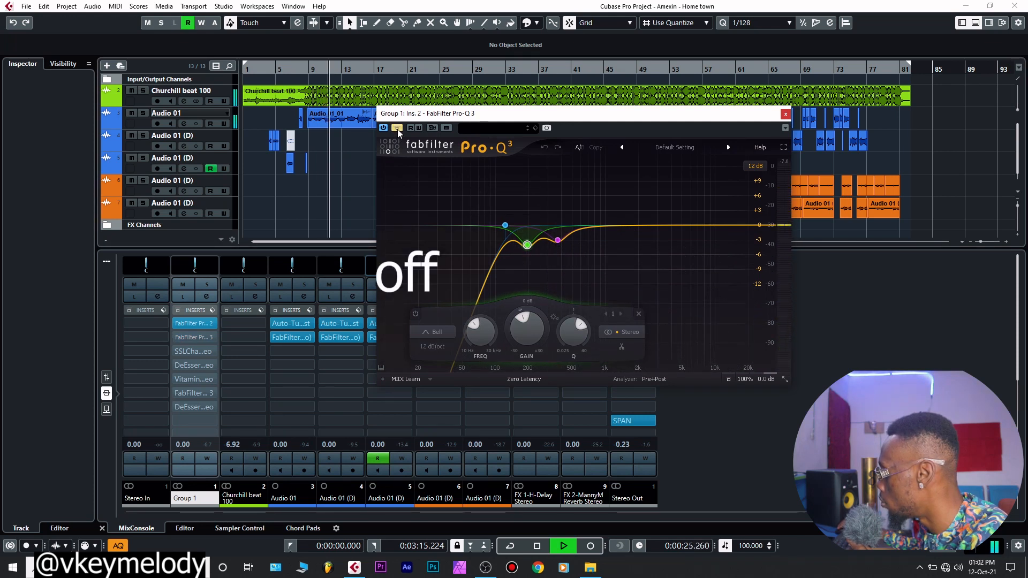
left_click(397, 128)
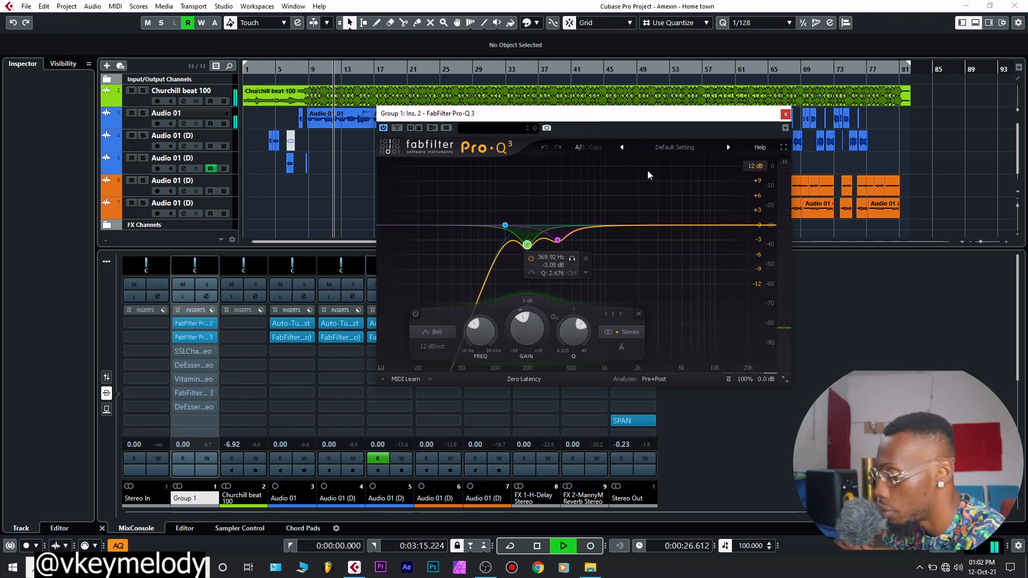
key("space")
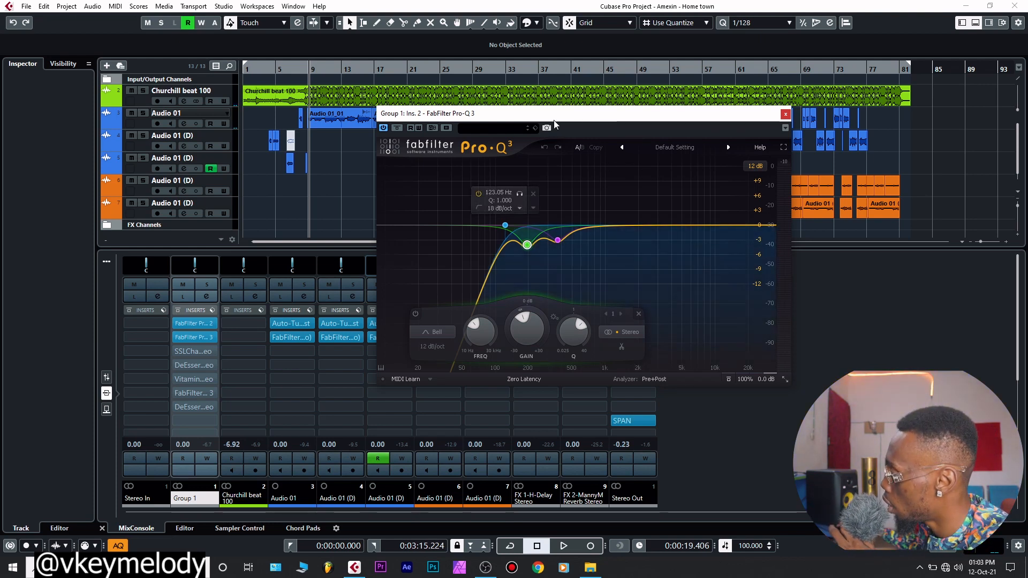
left_click_drag(547, 117, 581, 112)
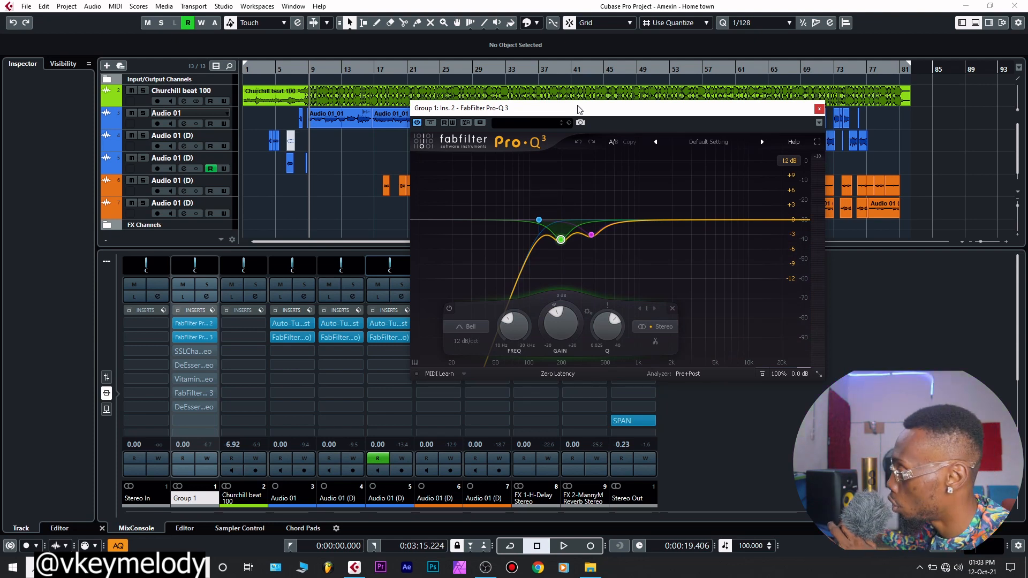
left_click_drag(568, 114, 549, 111)
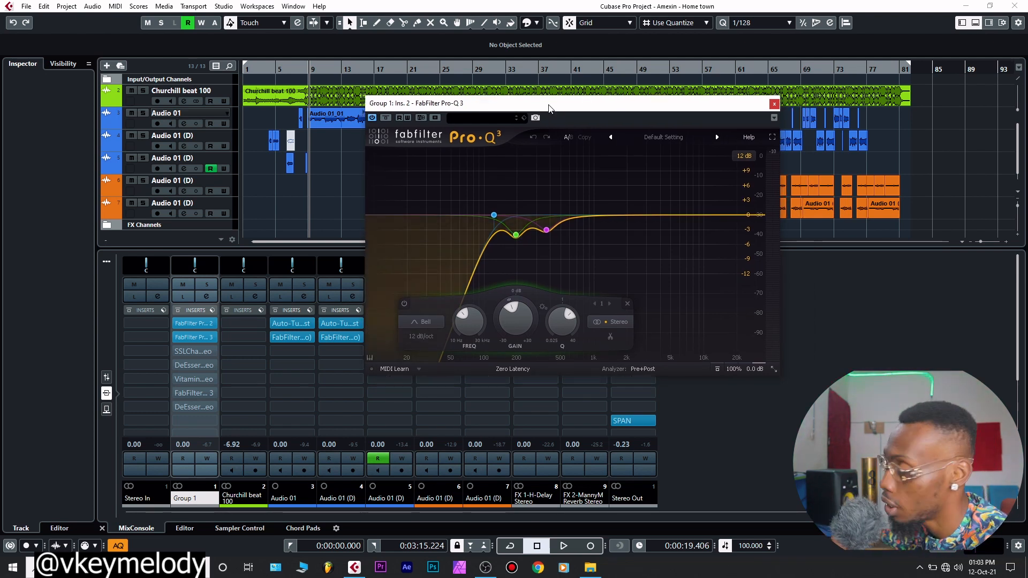
left_click_drag(552, 108, 525, 107)
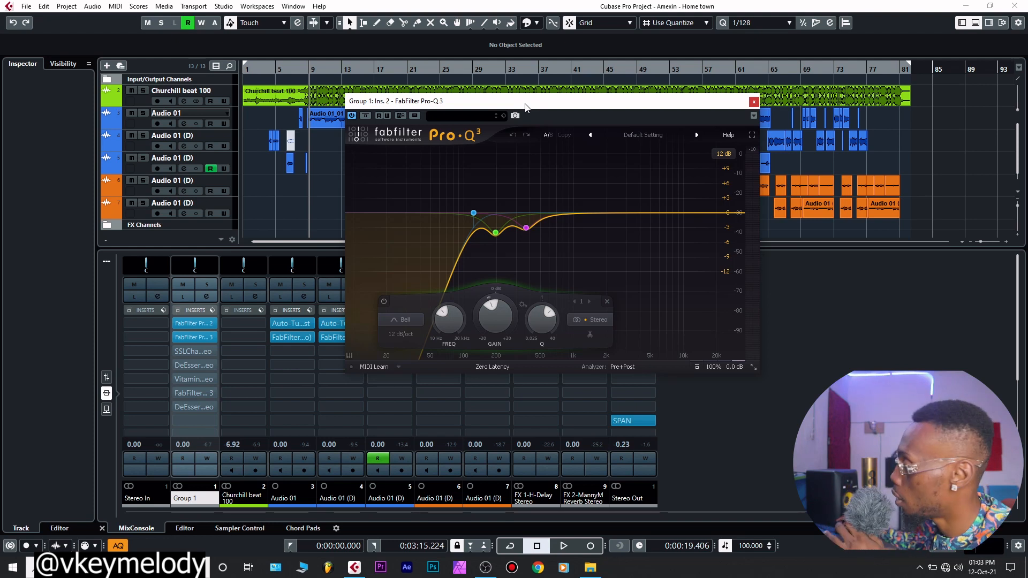
left_click_drag(537, 105, 535, 105)
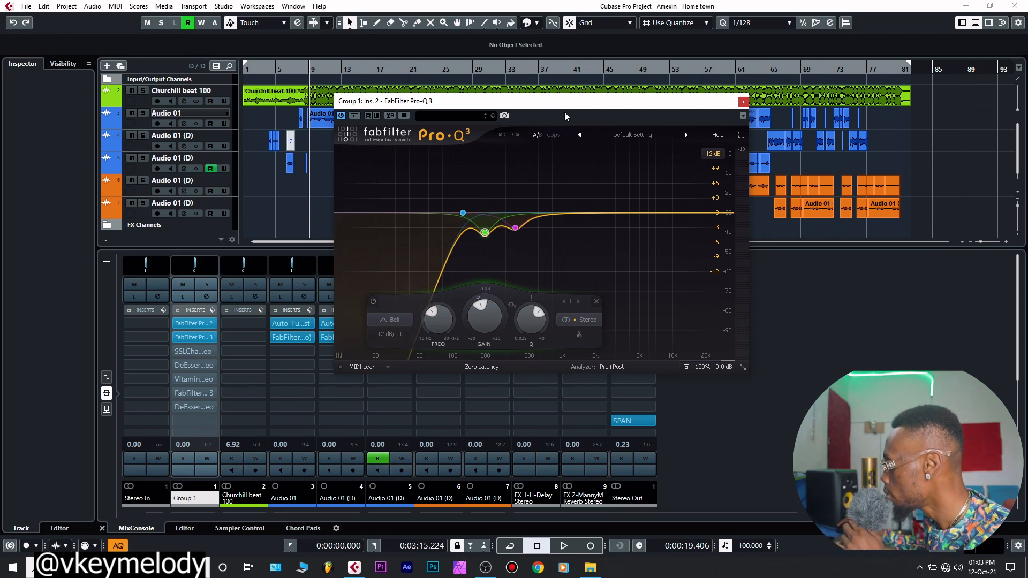
left_click(743, 102)
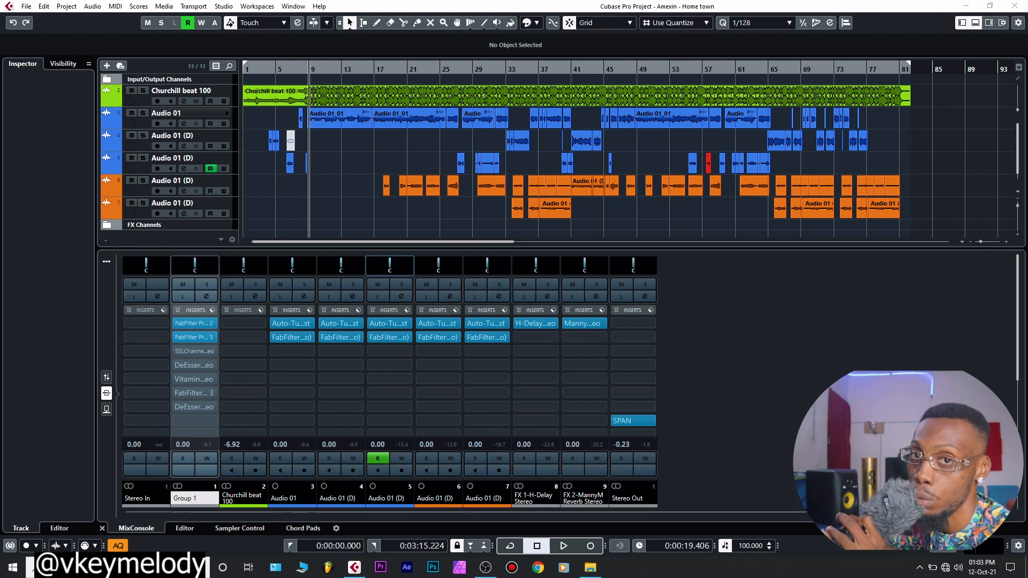
Open the SSLChannel Stereo plug-in in Group 1's third insert slot and position its window fully on screen for review.
left_click_drag(1027, 56, 972, 42)
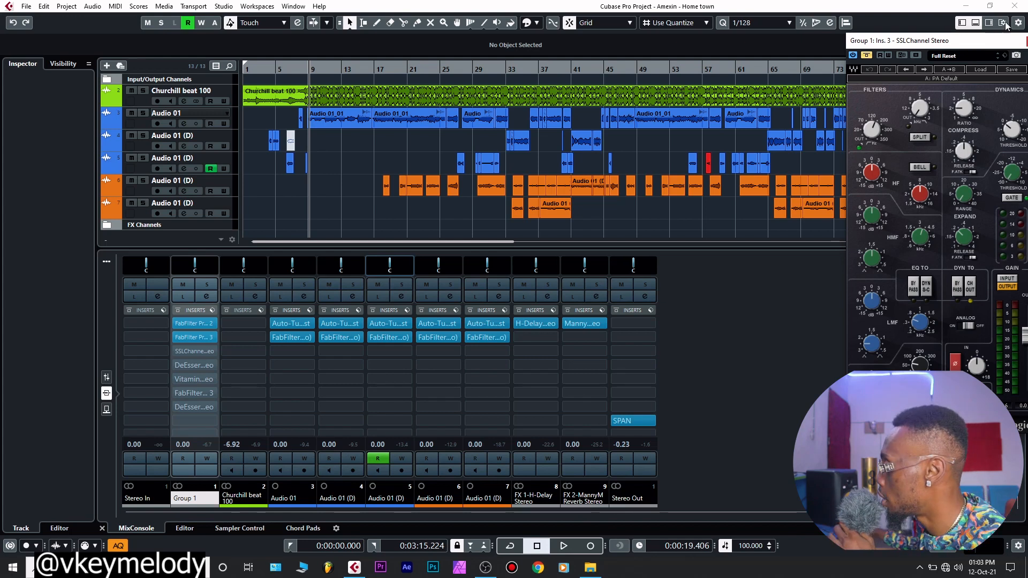
left_click_drag(973, 43, 886, 42)
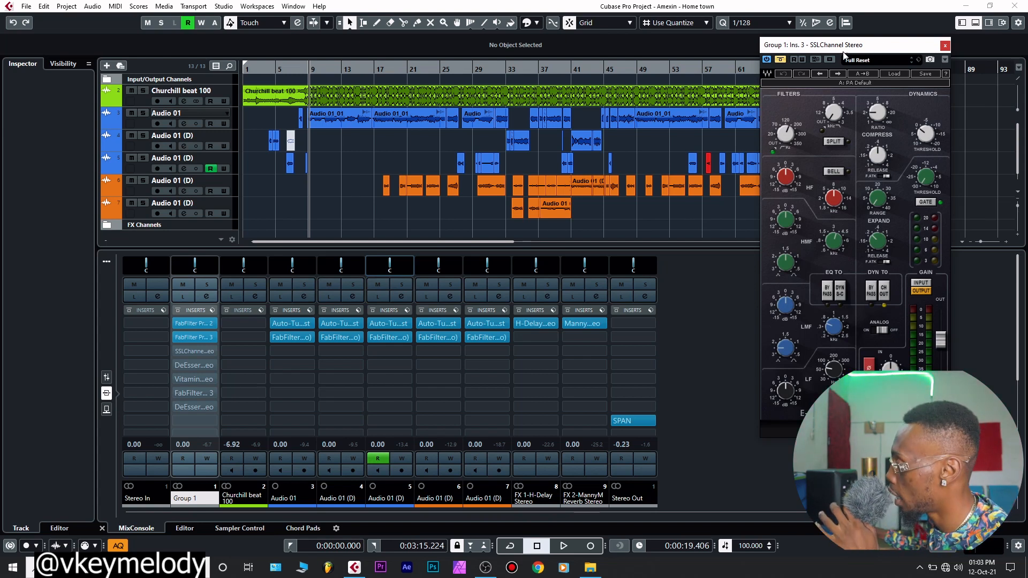
left_click_drag(842, 45, 810, 49)
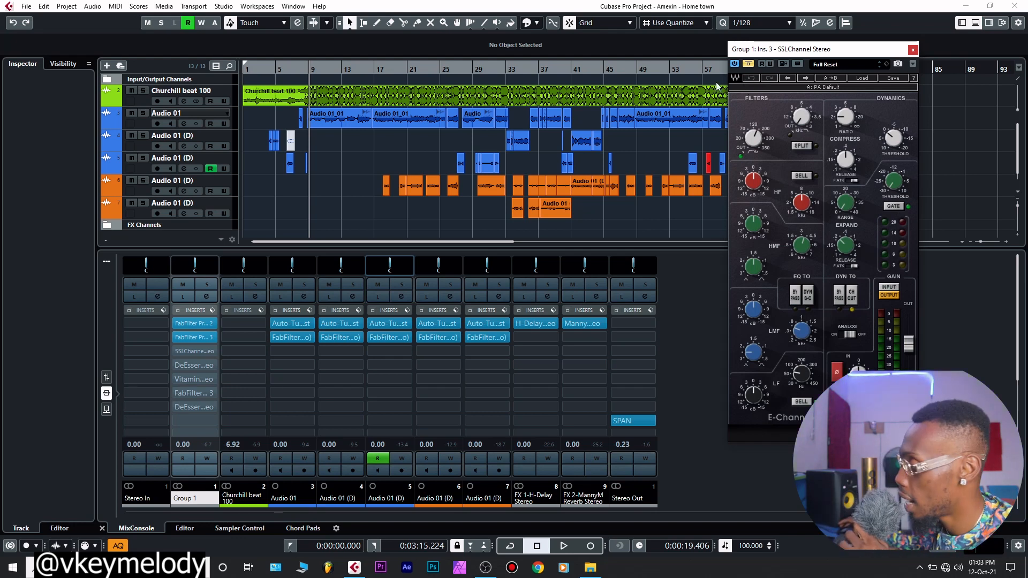
Reactivate the SSLChannel Stereo plug-in on Group 1, review its filter and EQ controls, and close its window.
left_click(749, 64)
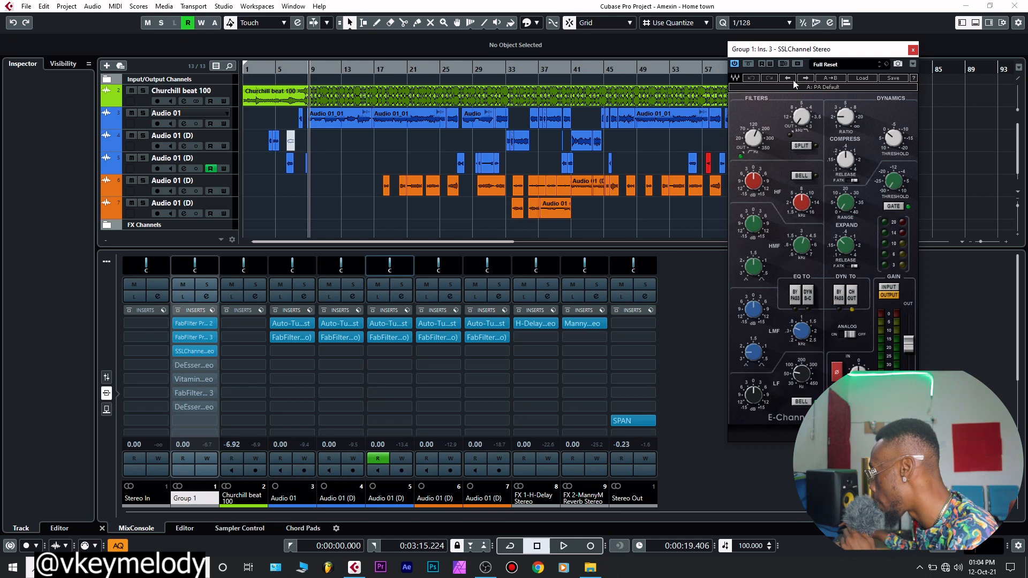
left_click_drag(757, 47, 731, 49)
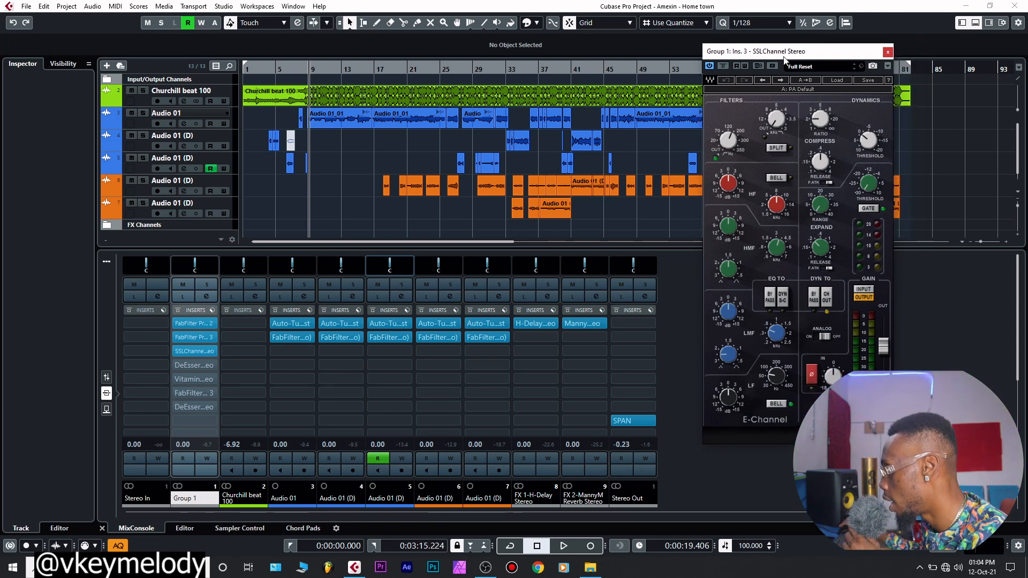
left_click(728, 140)
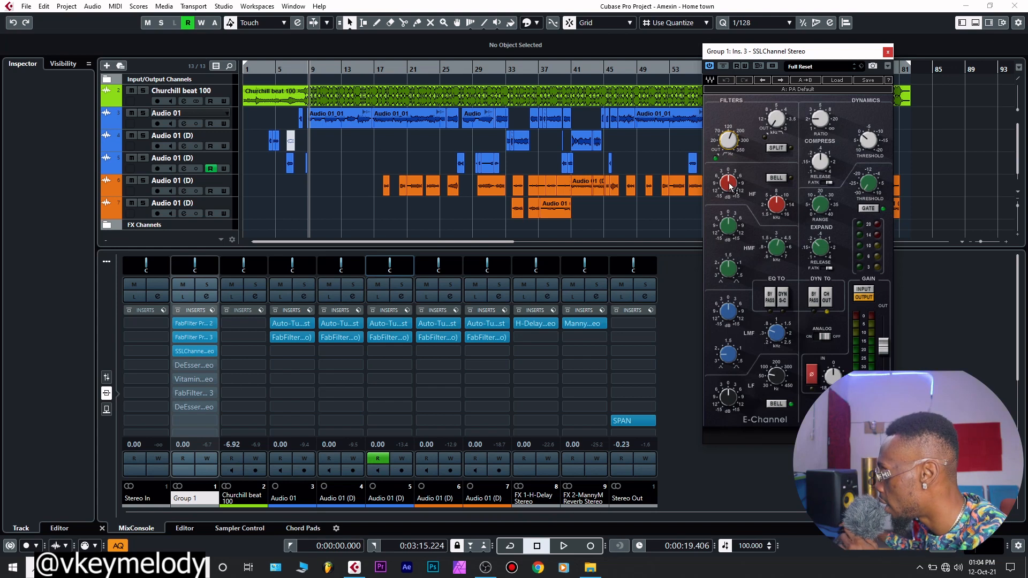
left_click_drag(772, 52, 794, 53)
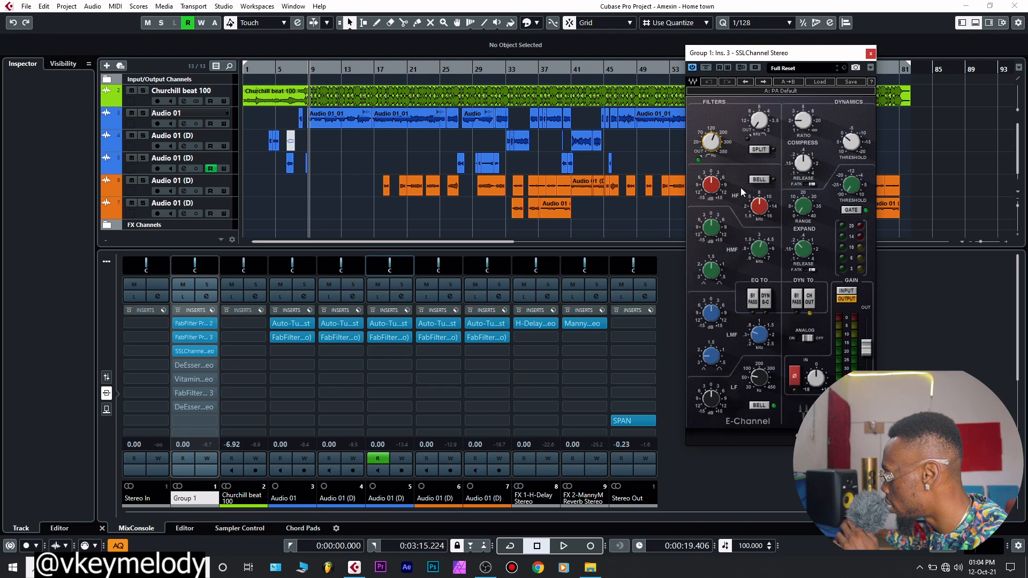
mouse_move(712, 182)
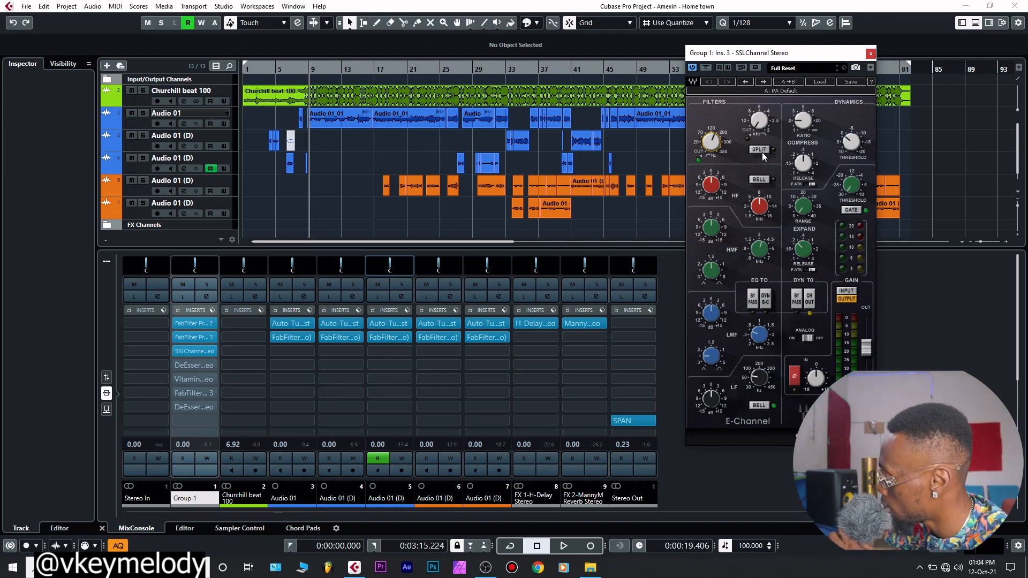
left_click_drag(762, 55, 760, 54)
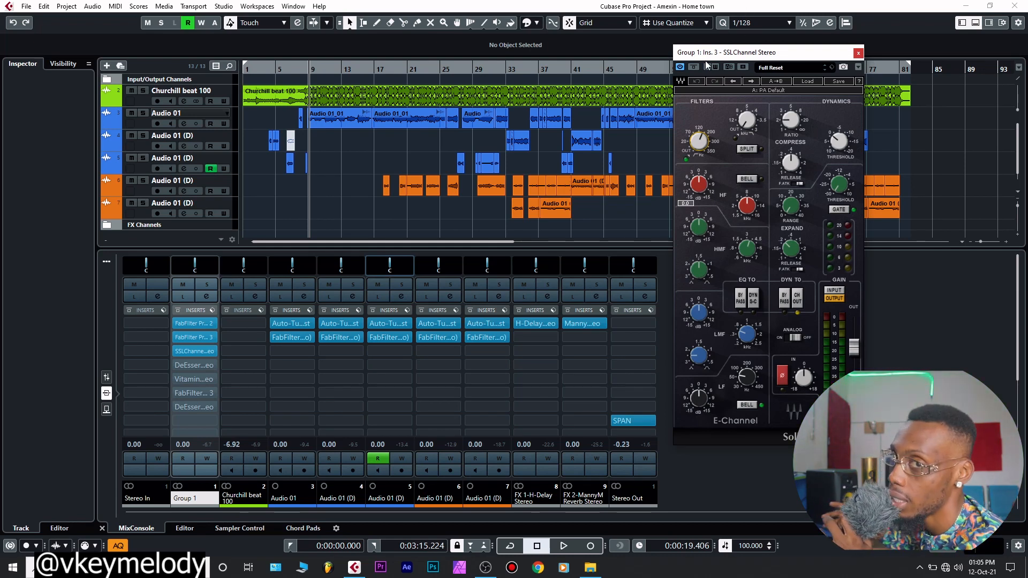
left_click(859, 53)
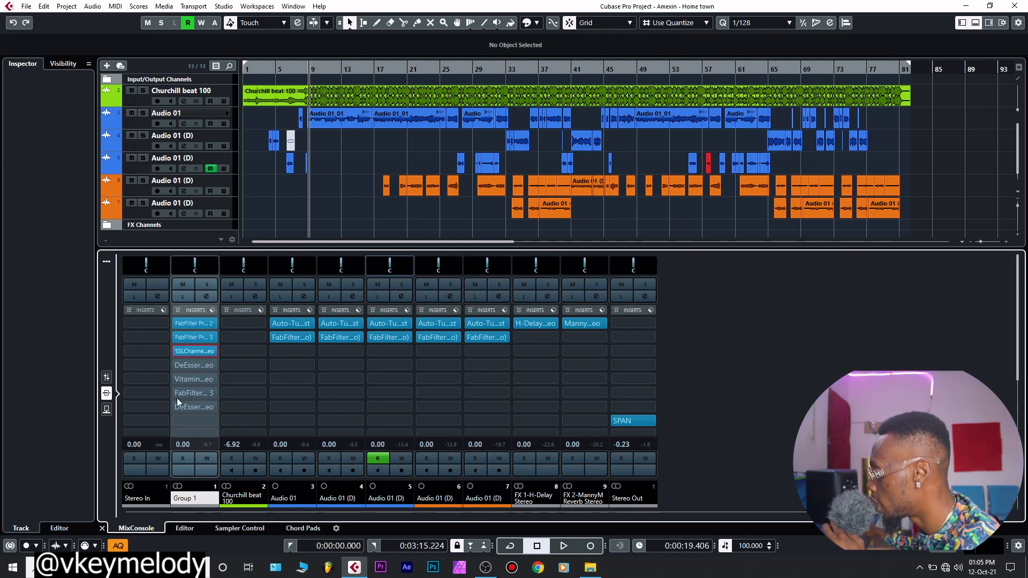
Open the DeEsser Stereo plug-in in Group 1's fourth insert slot, reactivate it, and close its window after review.
left_click(194, 365)
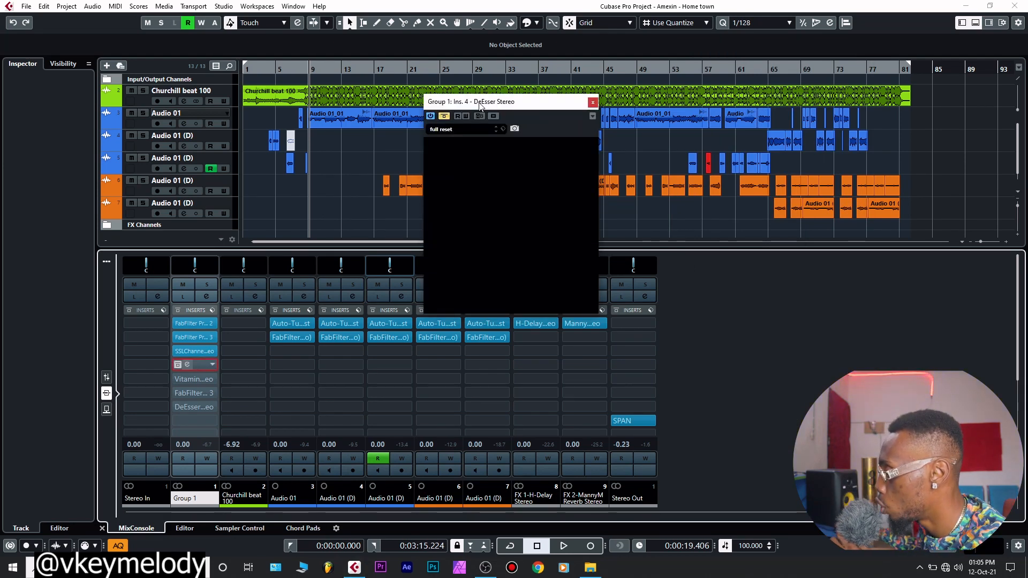
left_click_drag(502, 105, 541, 105)
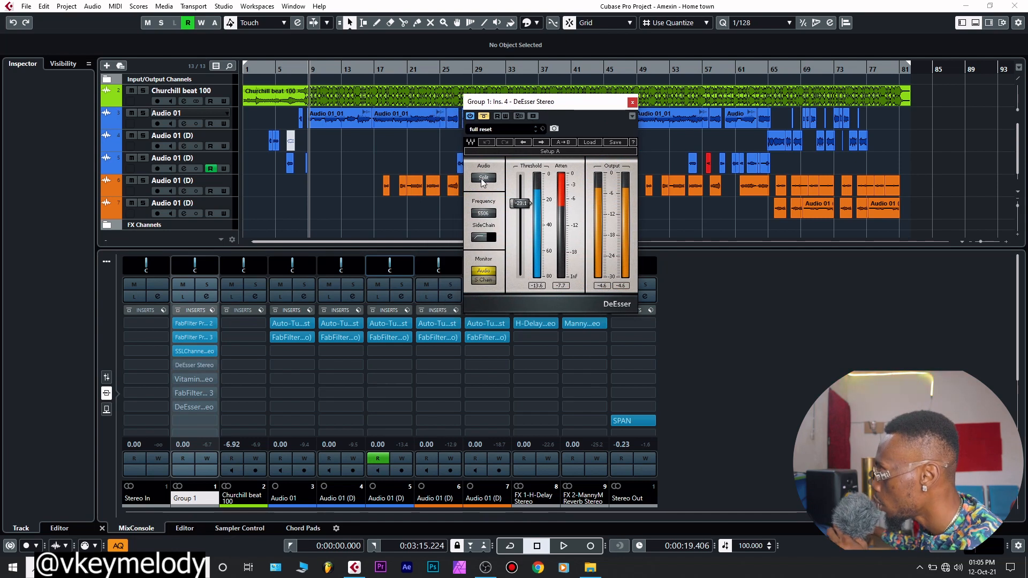
left_click(483, 116)
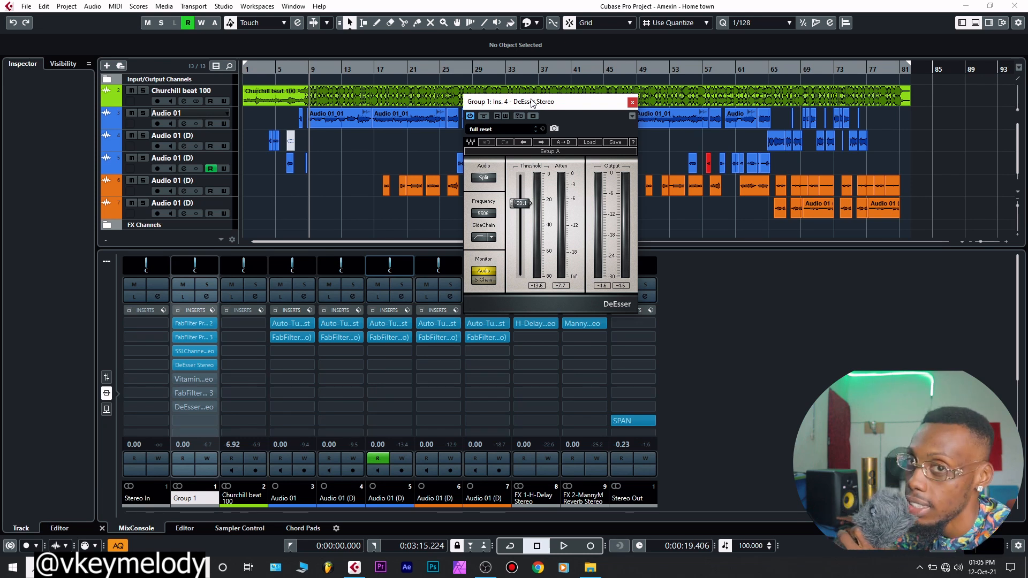
left_click_drag(518, 106, 553, 100)
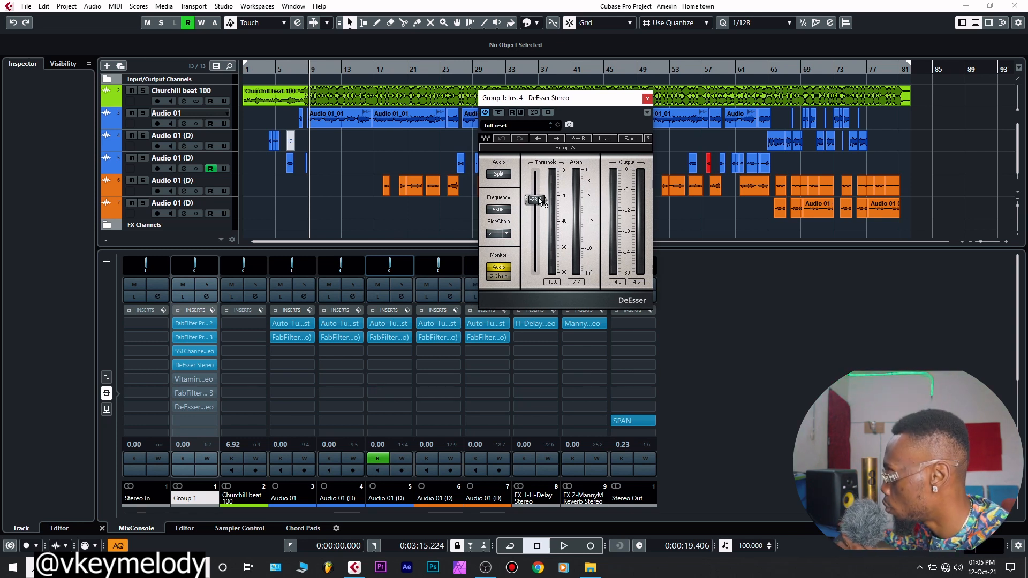
left_click(647, 98)
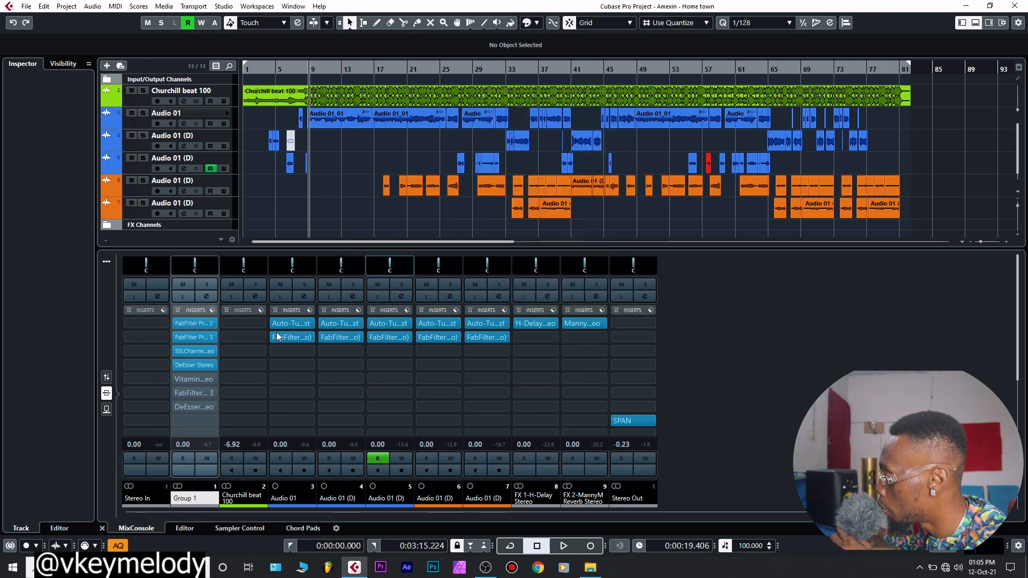
Open the Vitamin Stereo plug-in in Group 1's fifth insert slot, reactivate it, and position its window for review.
left_click(193, 379)
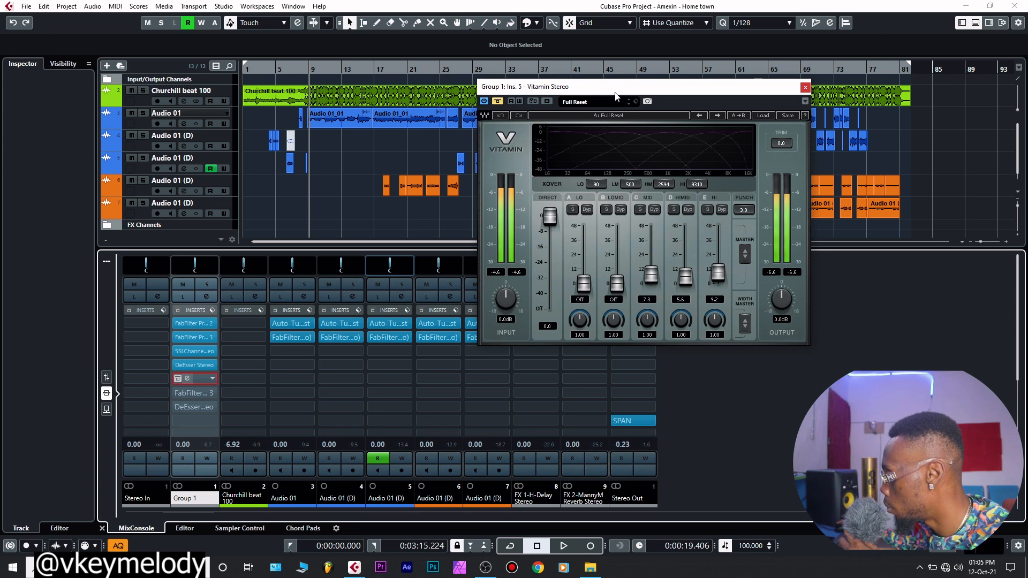
left_click_drag(615, 87, 613, 90)
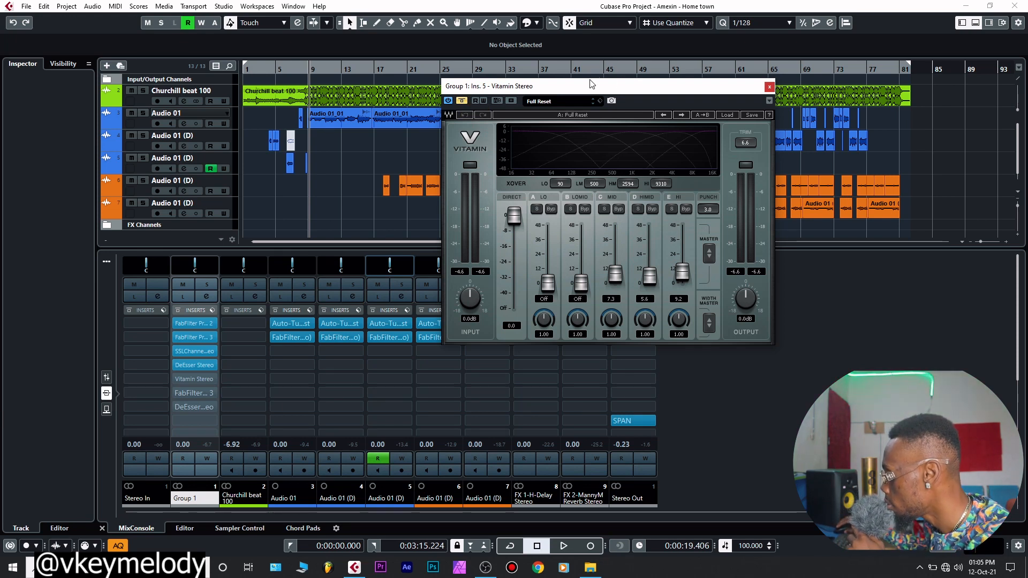
left_click_drag(602, 85, 587, 80)
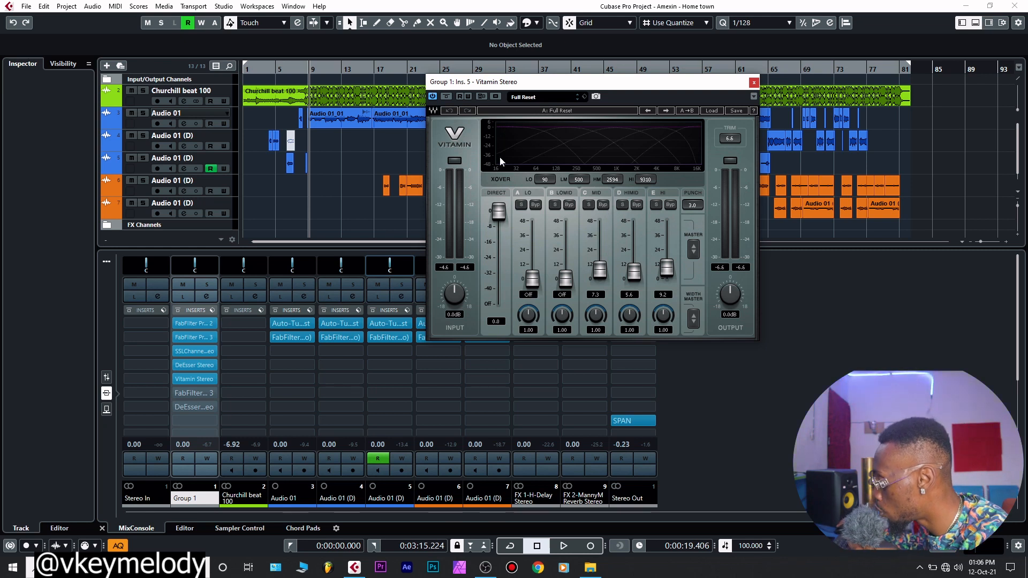
left_click_drag(547, 87, 561, 86)
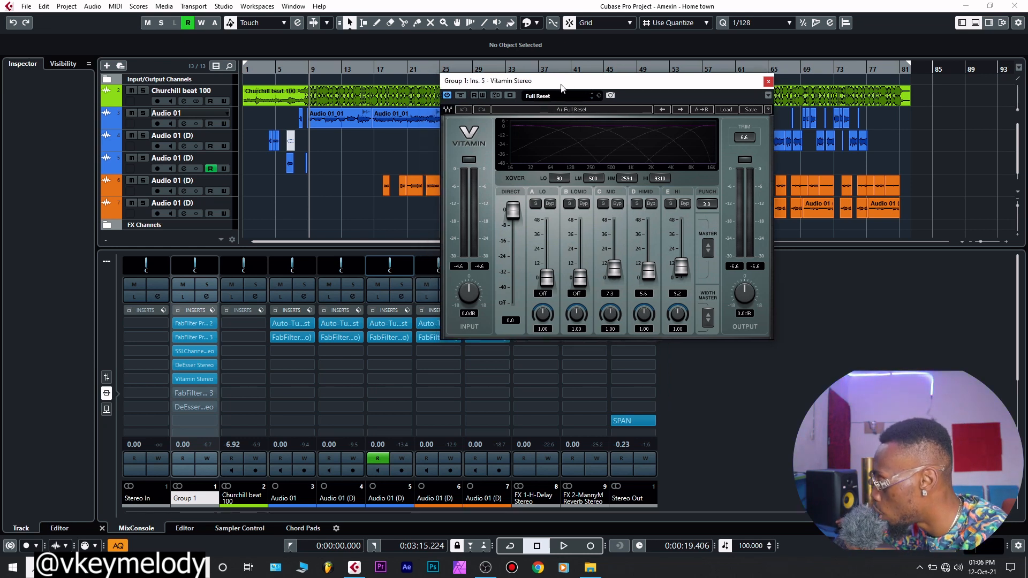
Play the project from about bar 9, try Vitamin's Mid band at 0.8, and undo that change.
key("space")
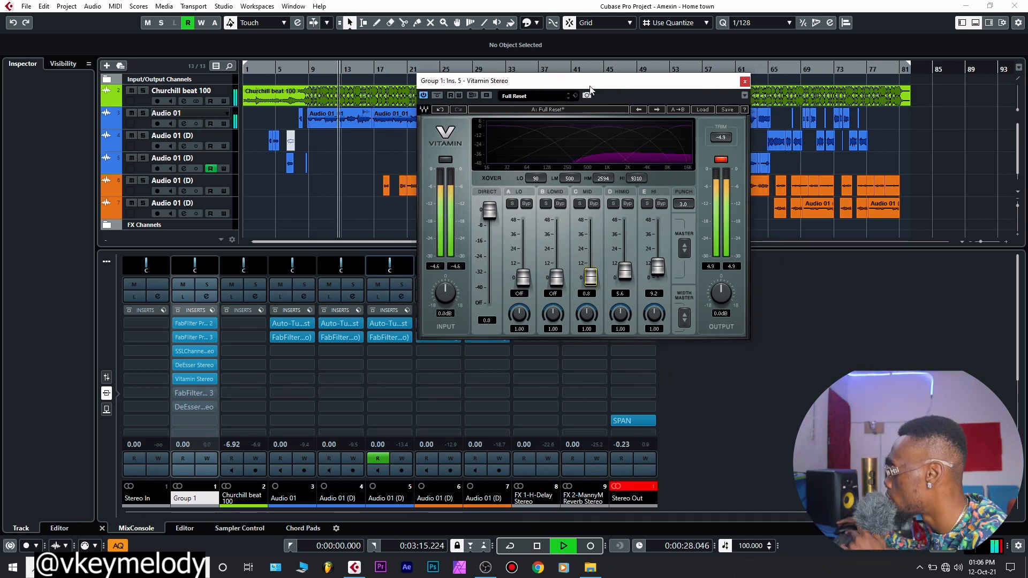
key("space")
key("space")
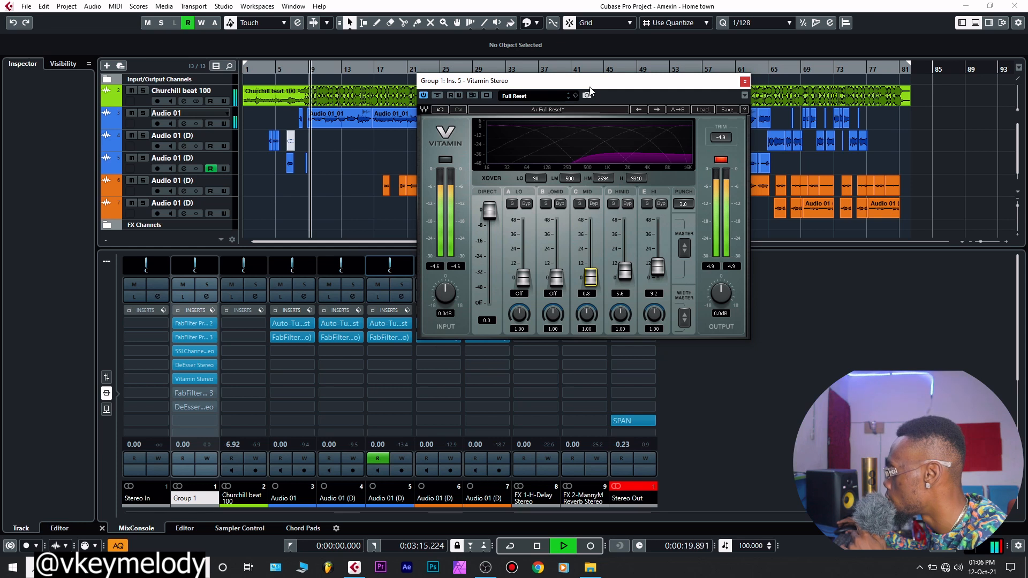
key("ctrl+z")
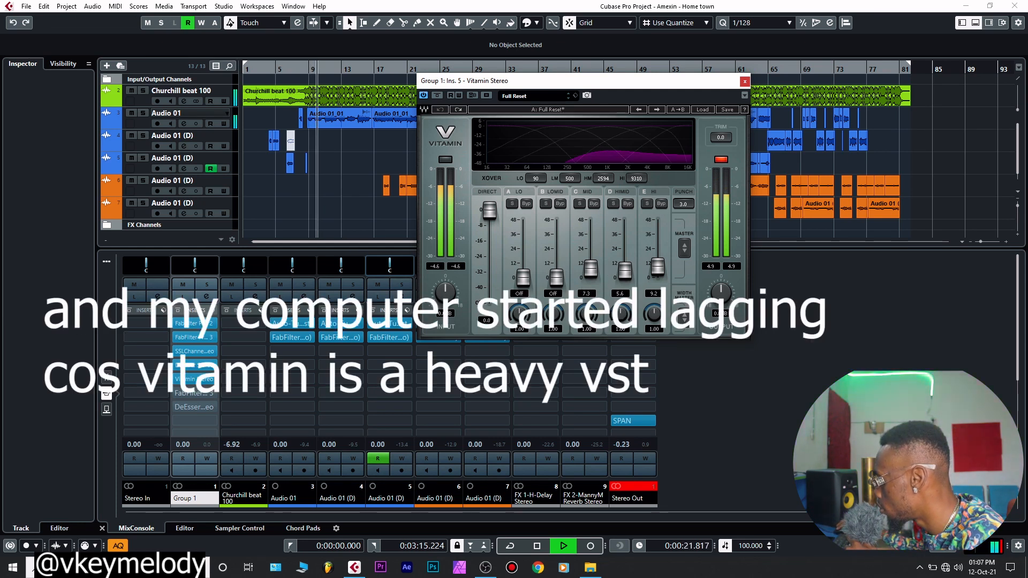
During playback, try Vitamin's HiMid band fully off and at 11.5, set the Hi band to 7.3, and stop playback.
mouse_move(625, 272)
left_mouse_down()
mouse_move(624, 220)
mouse_move(624, 279)
left_mouse_up()
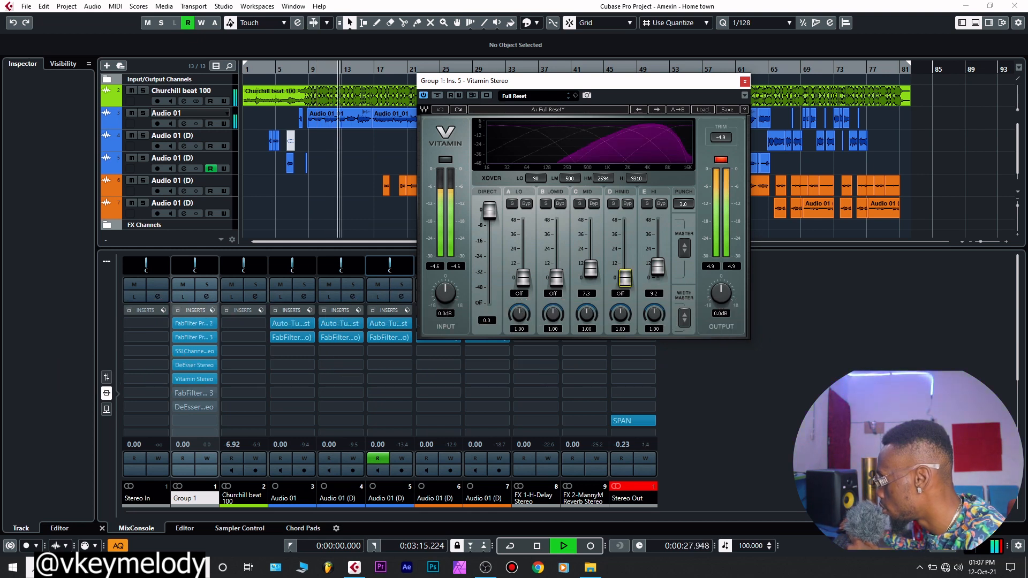
left_click_drag(625, 277, 645, 269)
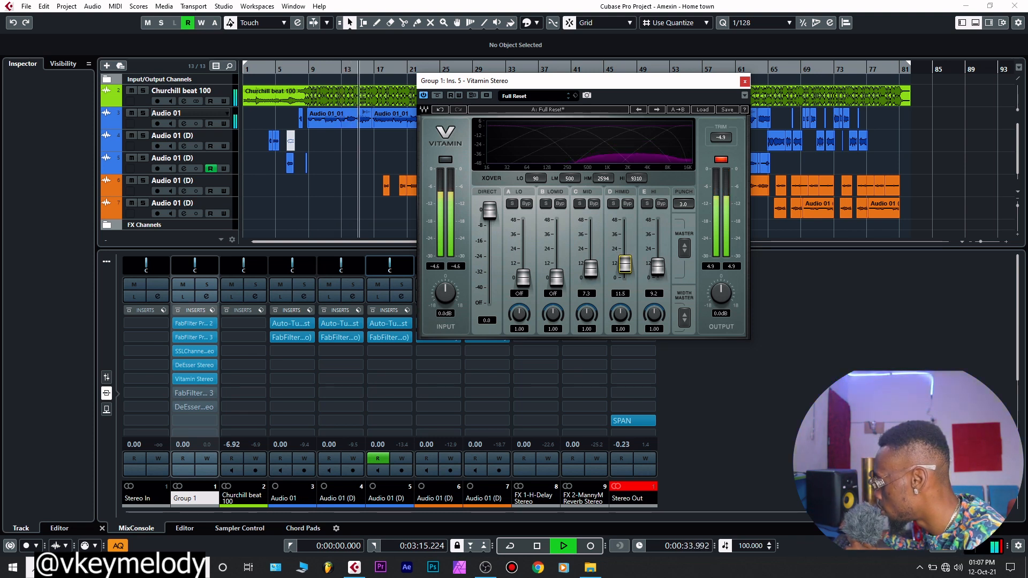
mouse_move(657, 266)
left_mouse_down()
mouse_move(657, 219)
mouse_move(658, 267)
mouse_move(658, 258)
left_mouse_up()
key("space")
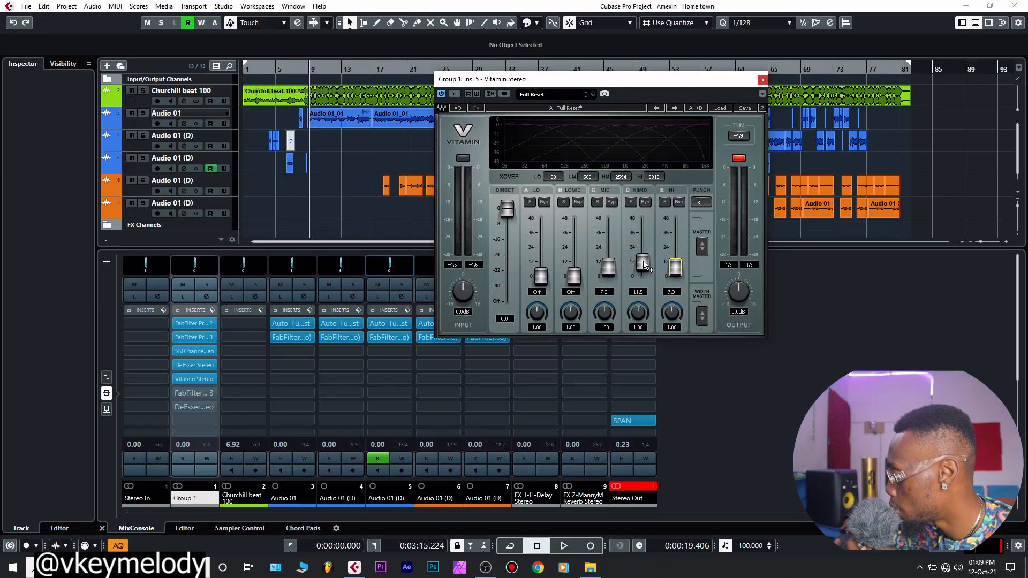
Lower Vitamin's HiMid band to 9.0 and Hi band to 7.2 while auditioning the project from about bar 9.
mouse_move(644, 264)
left_mouse_down()
mouse_move(677, 262)
mouse_move(653, 264)
left_mouse_up()
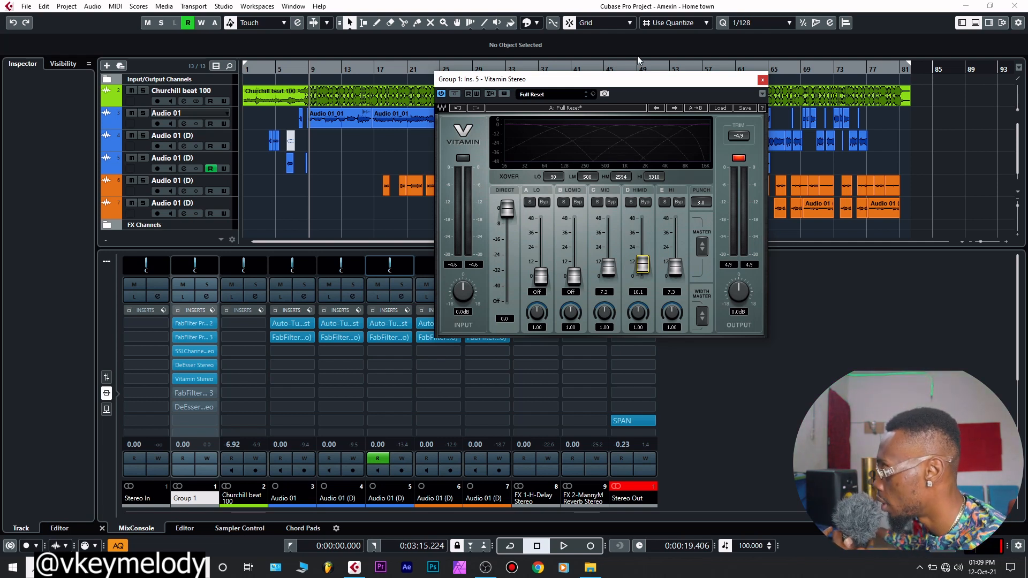
left_click_drag(613, 81, 607, 79)
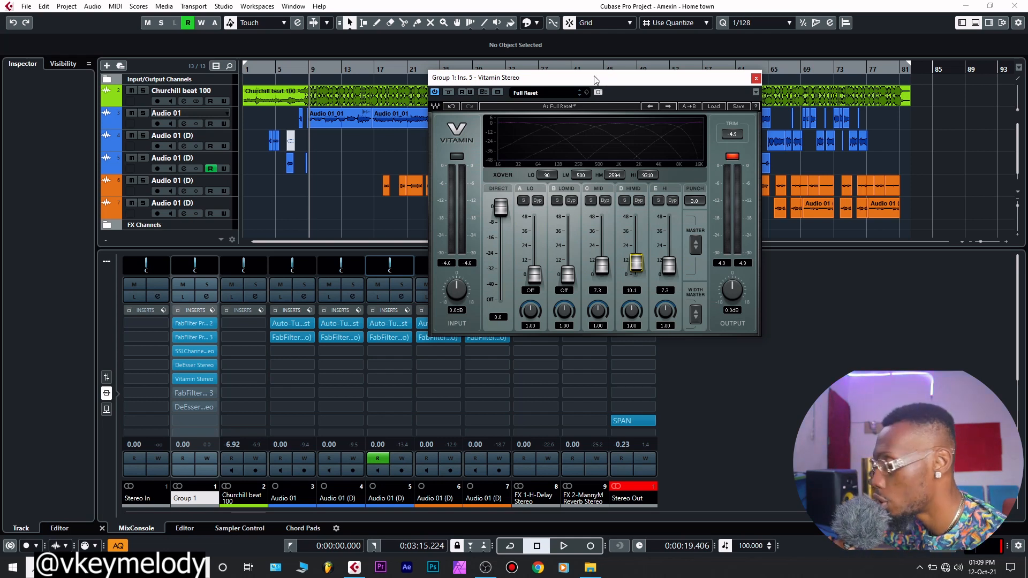
left_click_drag(595, 79, 607, 80)
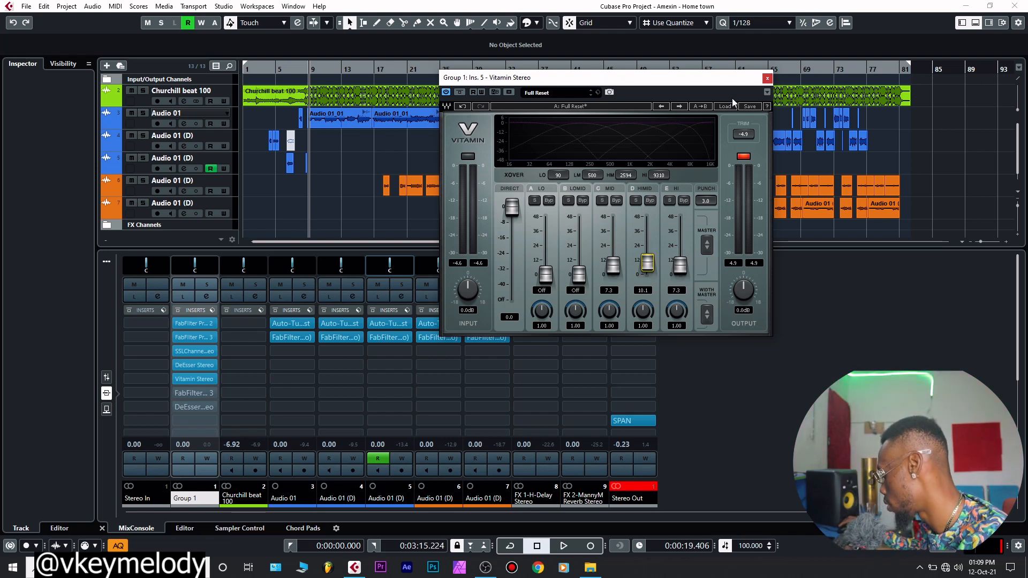
key("space")
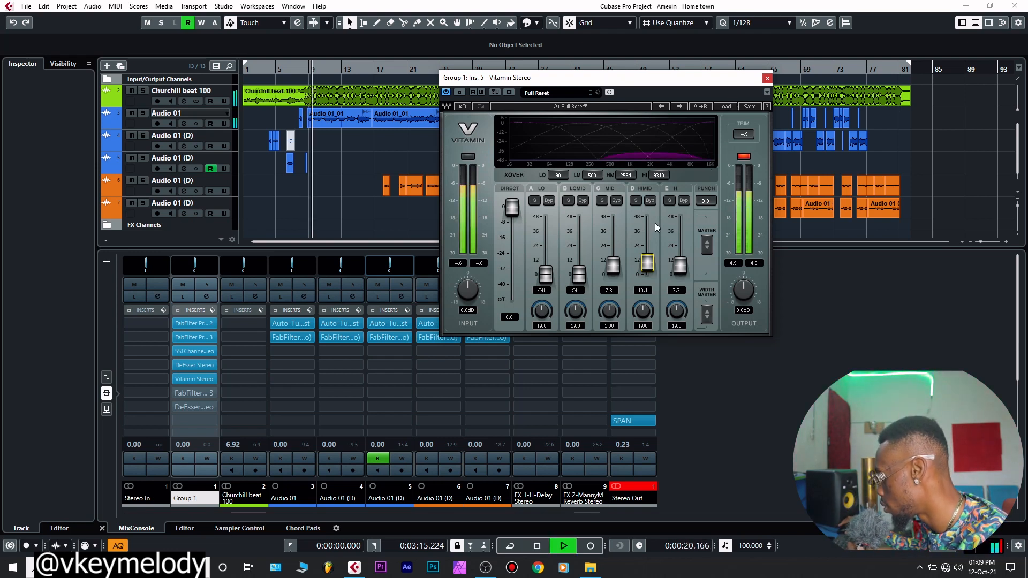
left_click_drag(682, 266, 647, 263)
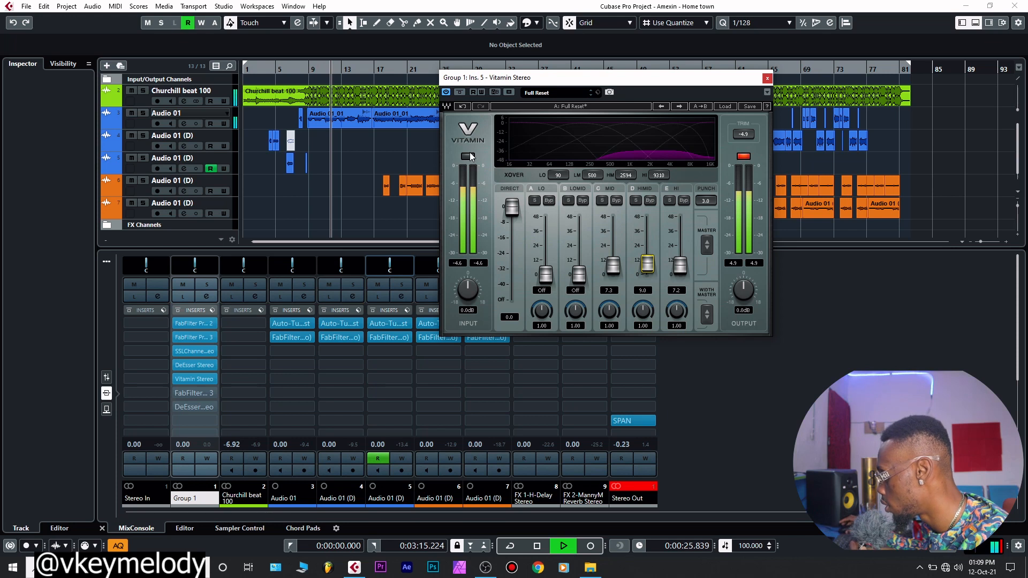
key("space")
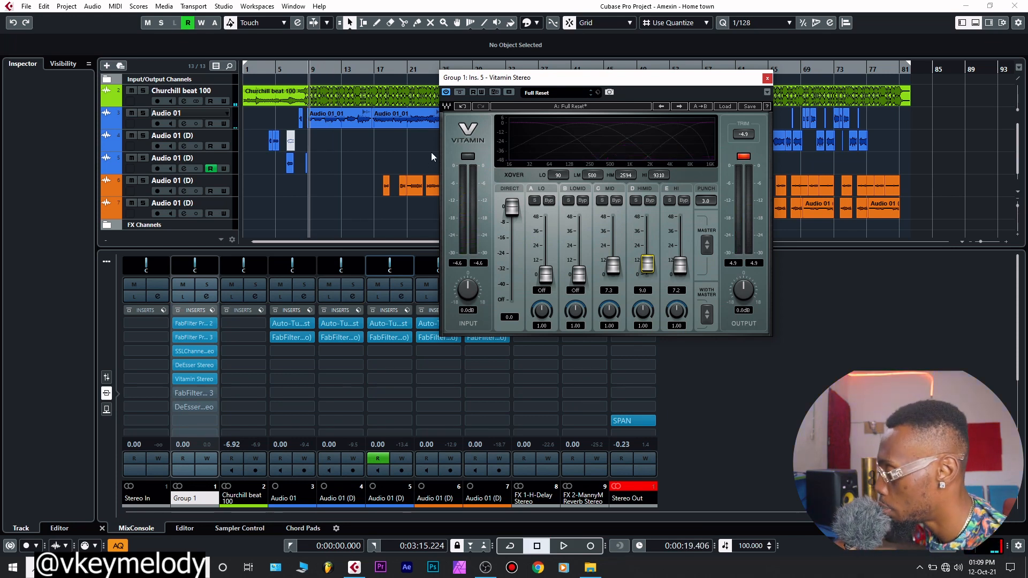
Play the project from about bar 9 and compare the vocals with Vitamin bypassed and active.
key("space")
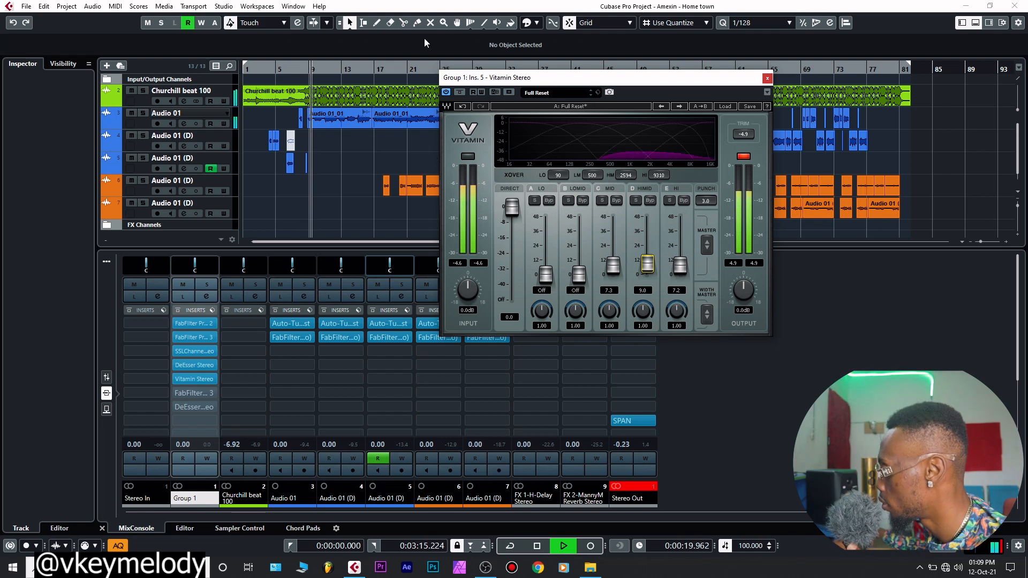
left_click(459, 93)
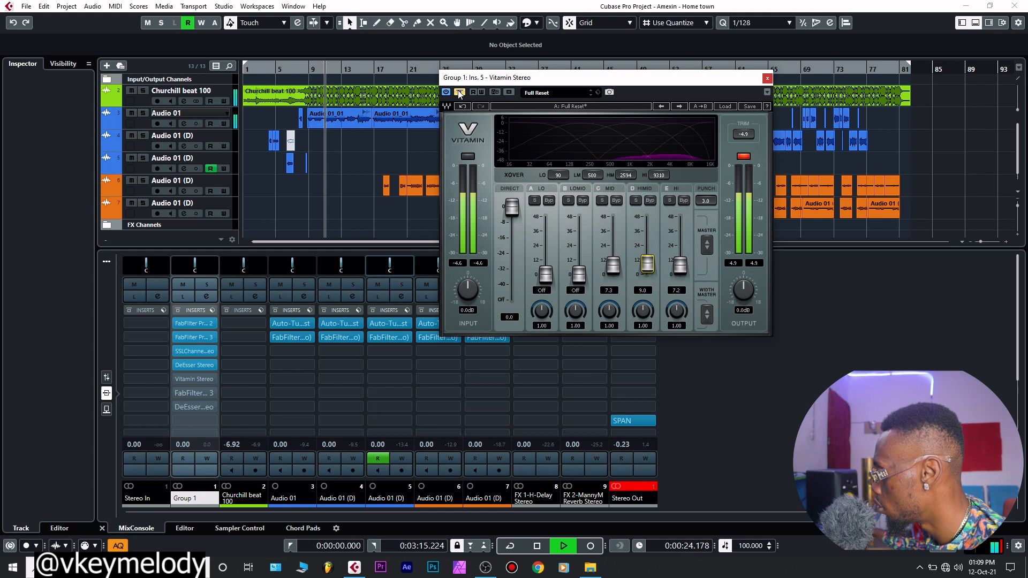
left_click(459, 93)
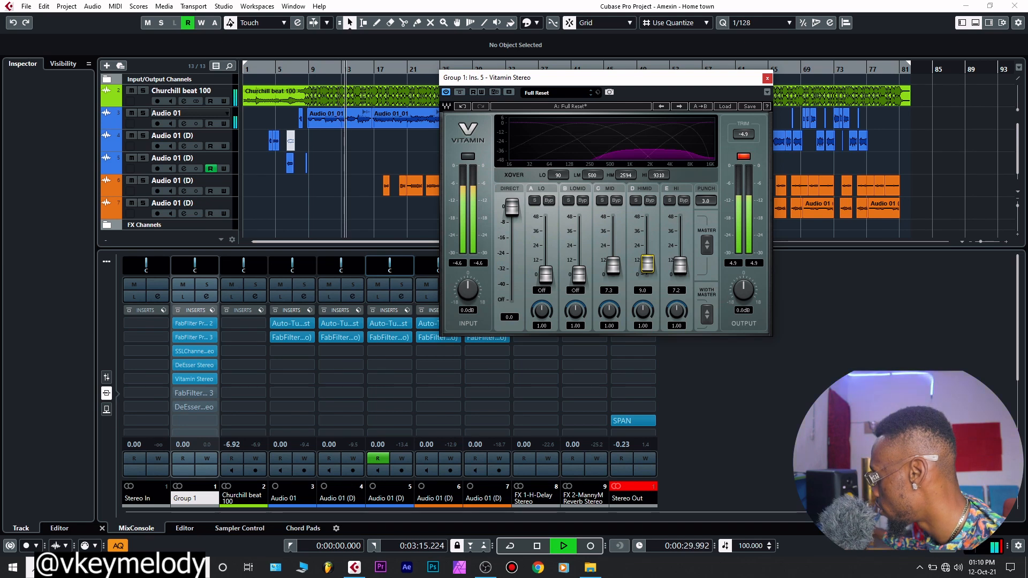
Raise Vitamin's Hi band to 9.2 during playback, stop the project, and close the plug-in window.
left_click_drag(680, 266, 680, 262)
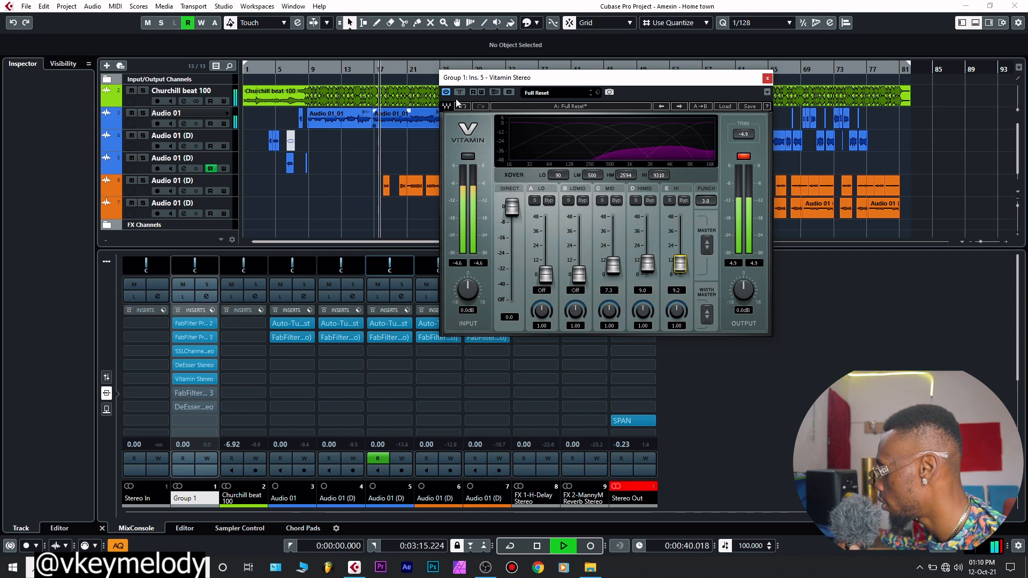
key("space")
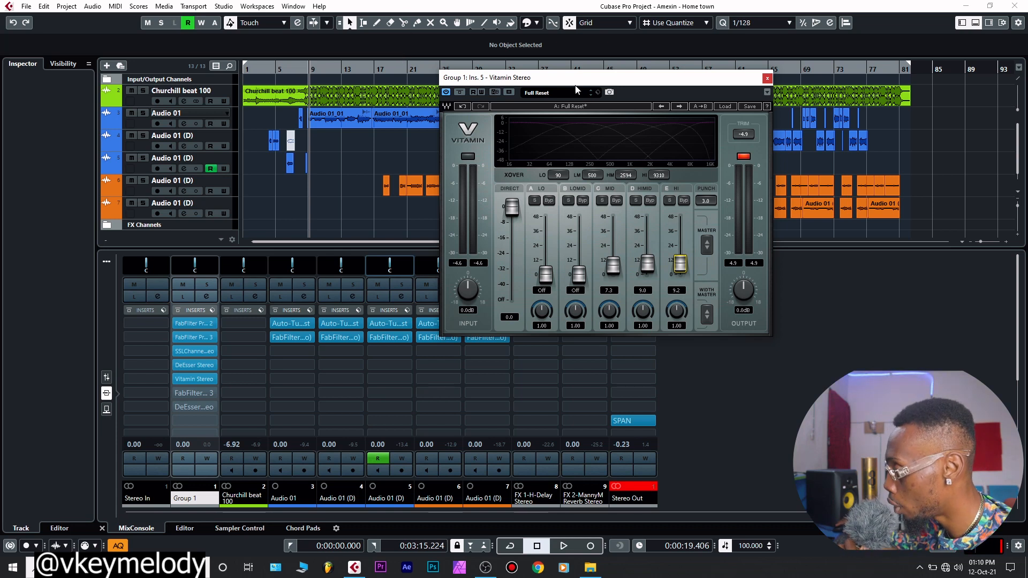
left_click_drag(563, 77, 552, 78)
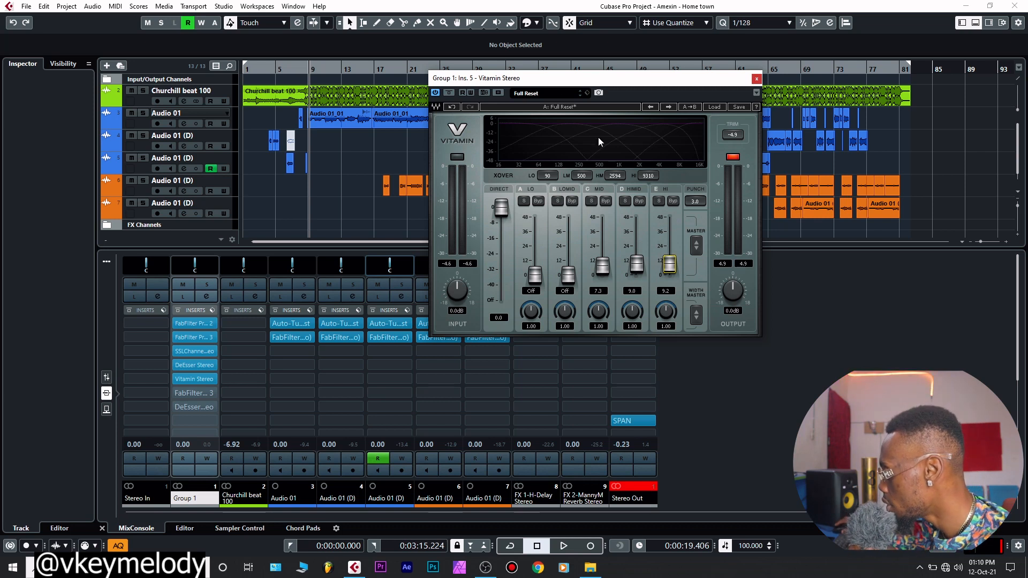
left_click(756, 79)
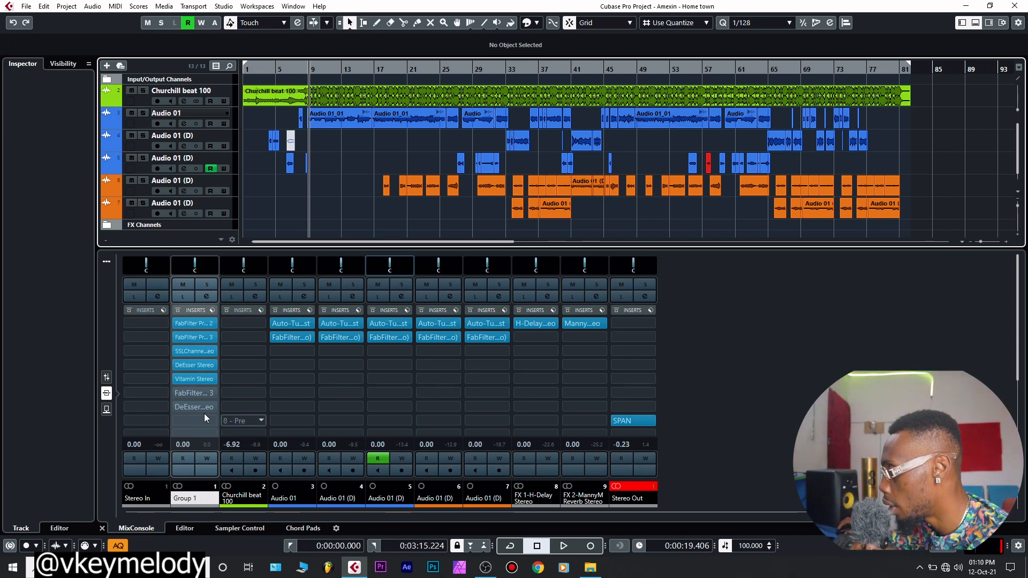
Open the FabFilter Pro-Q 3 in Group 1's sixth insert and take it out of bypass.
left_click(191, 394)
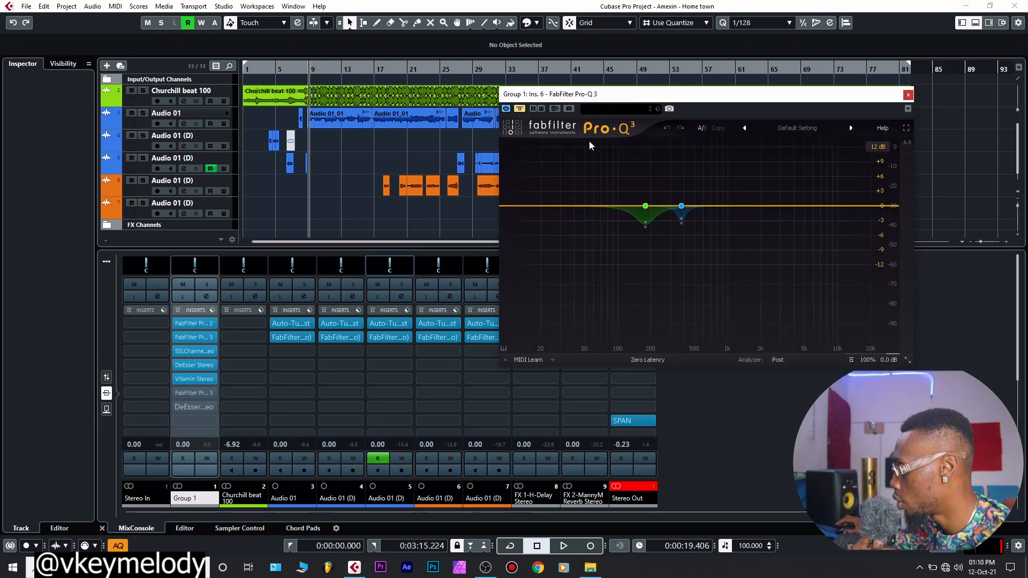
left_click(519, 108)
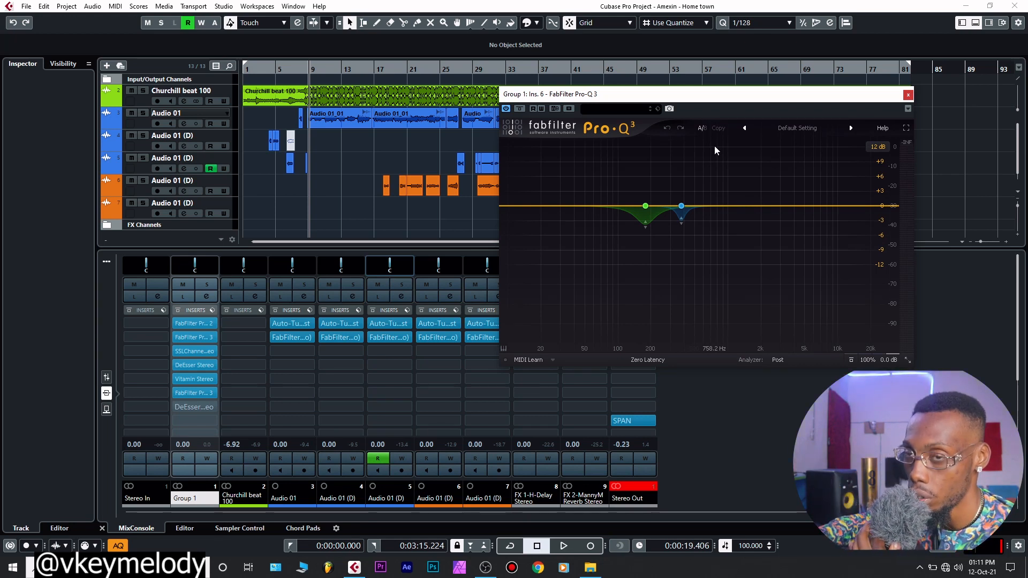
Solo Group 1 and audition the second Pro-Q 3's 176.47 Hz band on its own during playback from about bar 9.
left_click(645, 207)
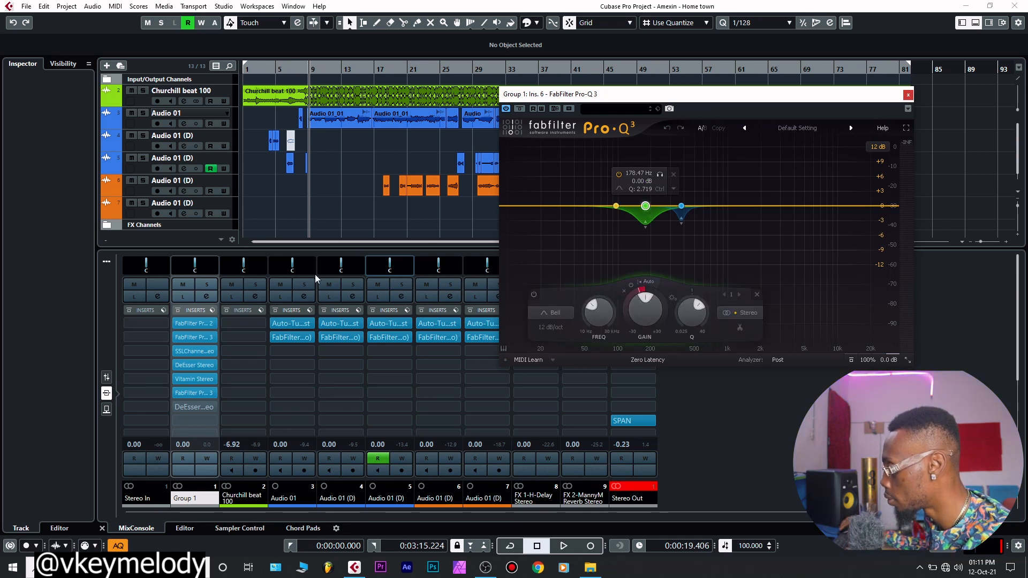
left_click(206, 284)
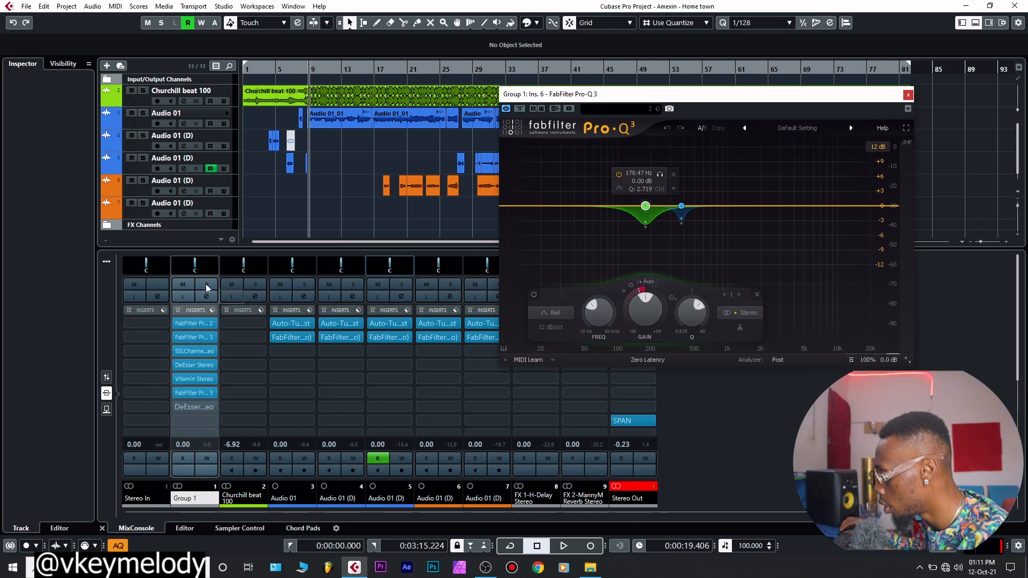
left_click(207, 285)
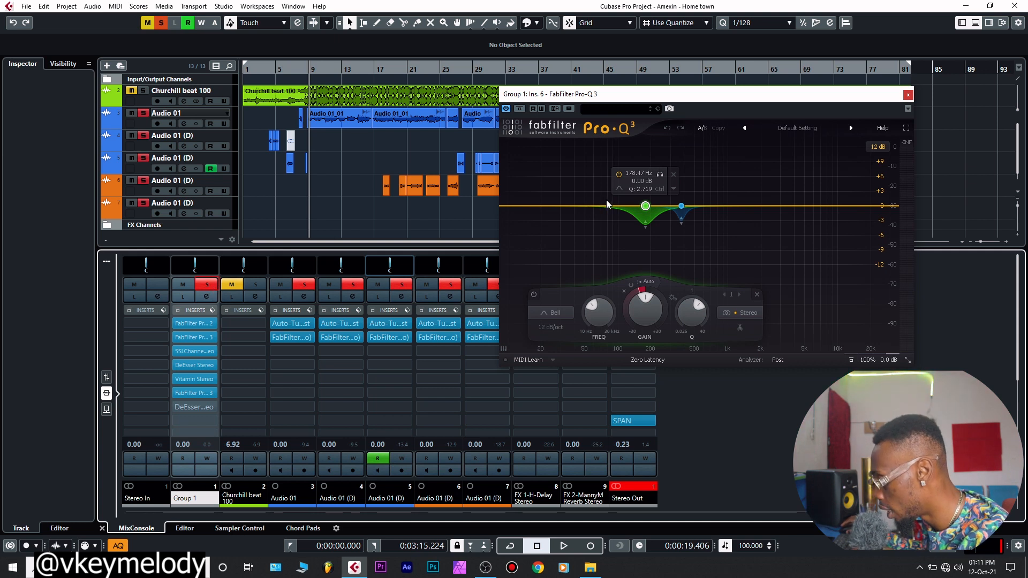
key("space")
left_click(659, 176)
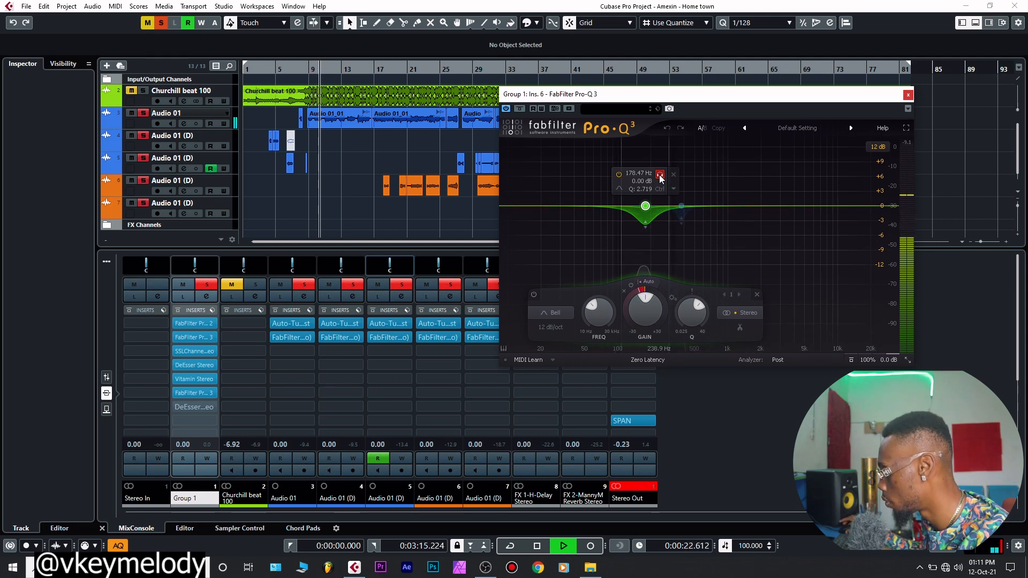
key("space")
Audition the second Pro-Q 3's 378.31 Hz band on its own during playback, stop the project, and shift the plug-in window aside.
left_click(681, 207)
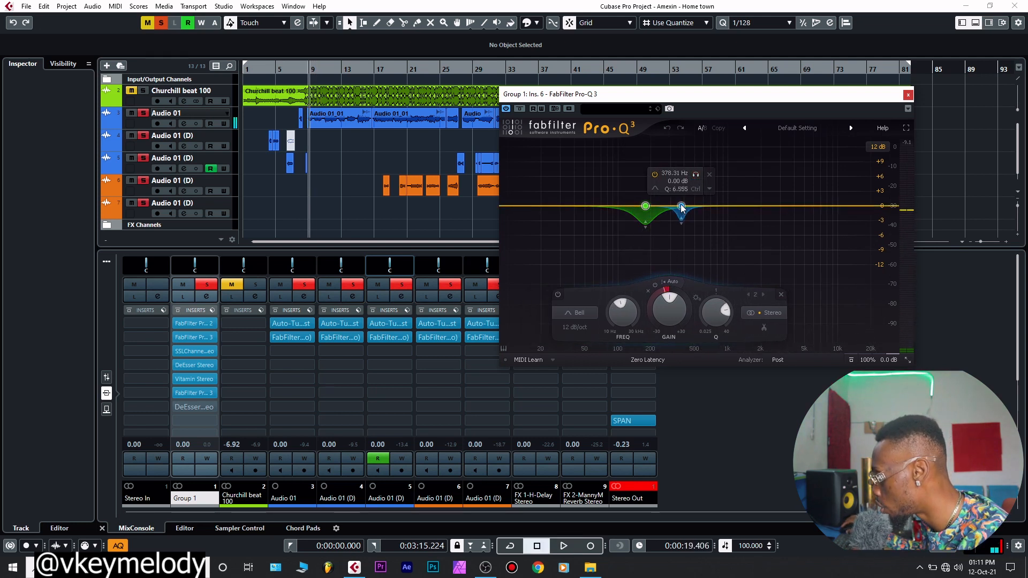
left_click(695, 176)
key("space")
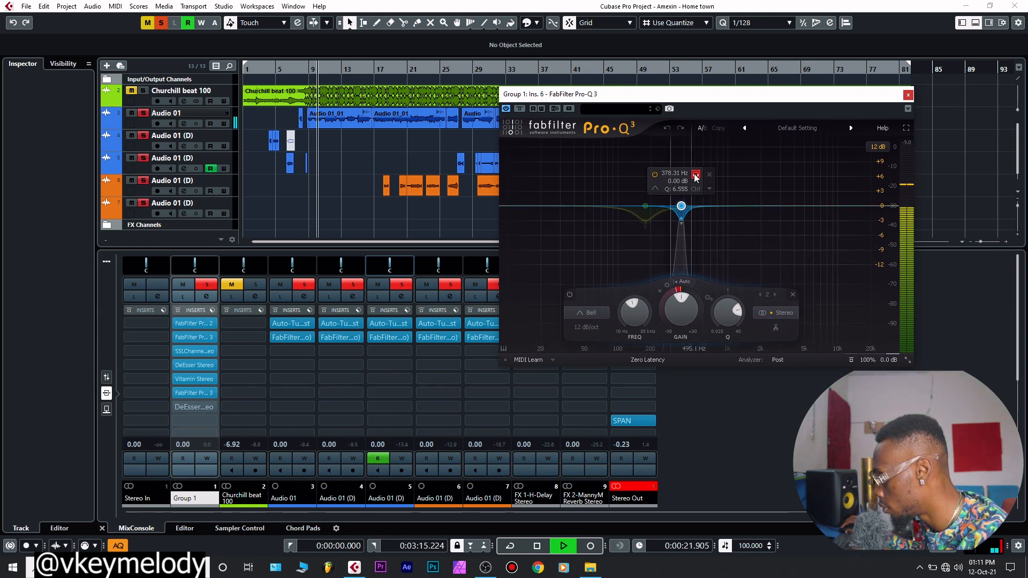
key("space")
mouse_move(651, 217)
key("space")
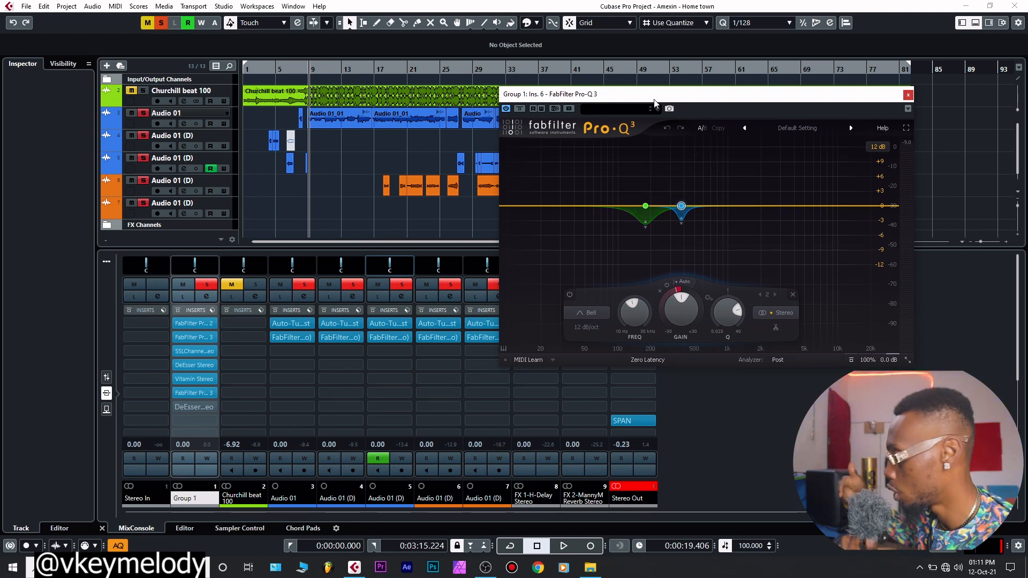
left_click_drag(662, 98, 610, 96)
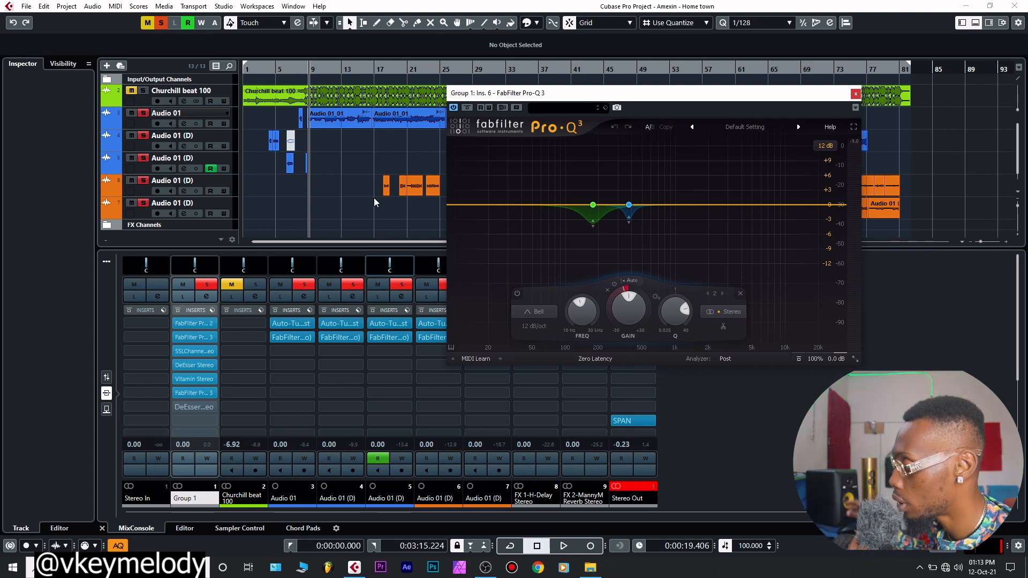
Reopen Vitamin beside the Pro-Q 3 to review its band settings, and close both plug-in windows.
left_click(194, 378)
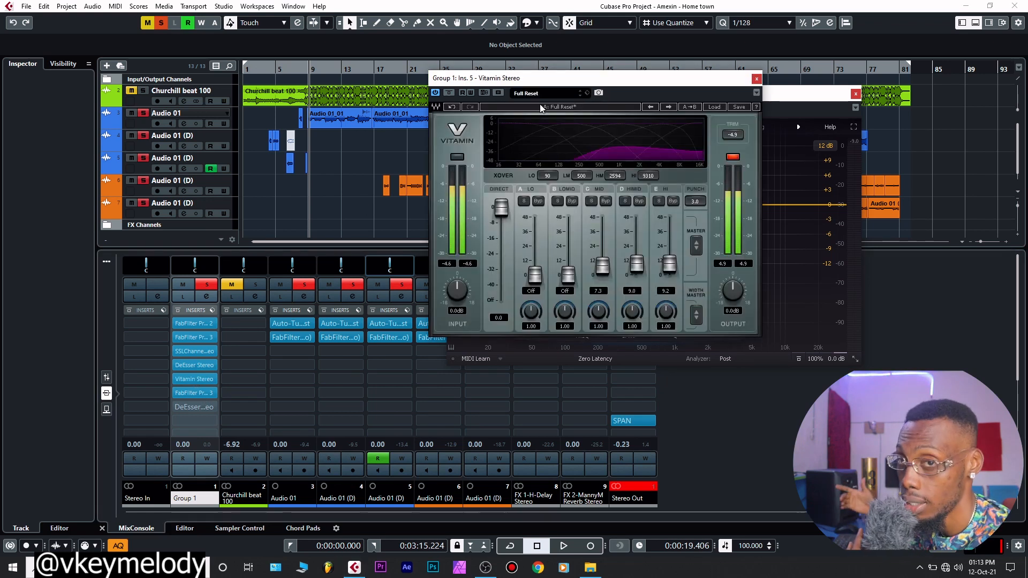
left_click_drag(614, 81, 439, 73)
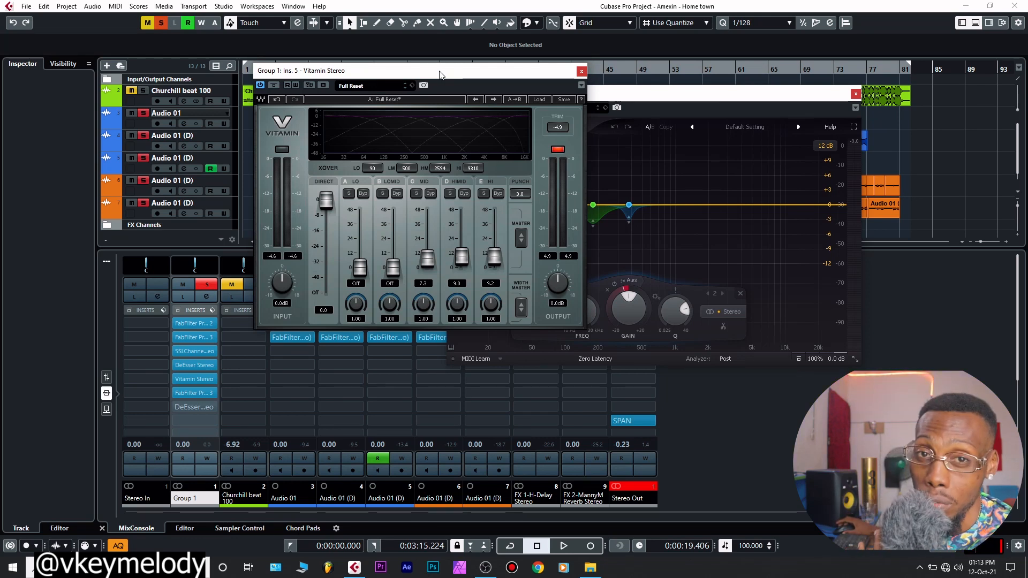
left_click(581, 71)
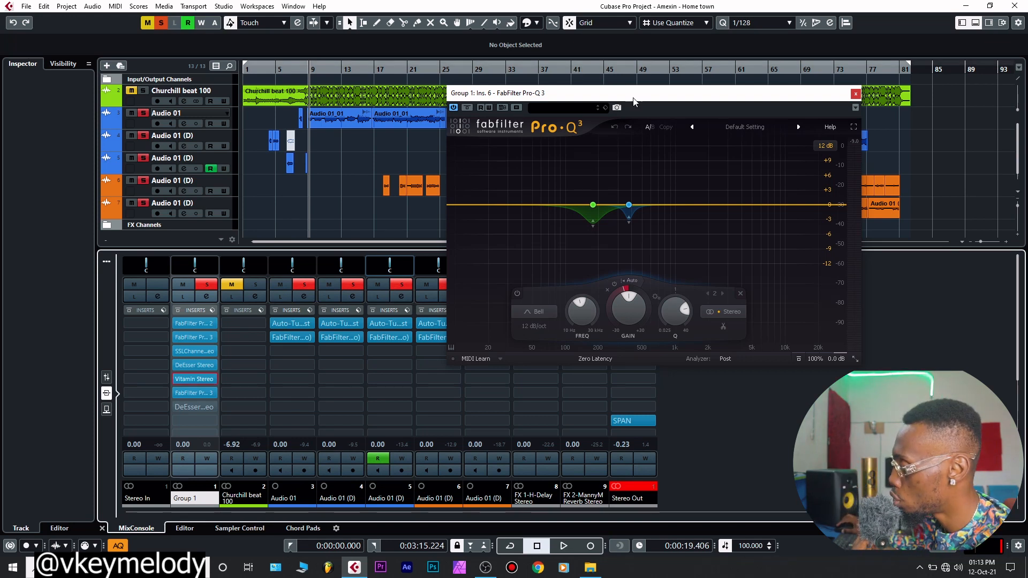
left_click(856, 94)
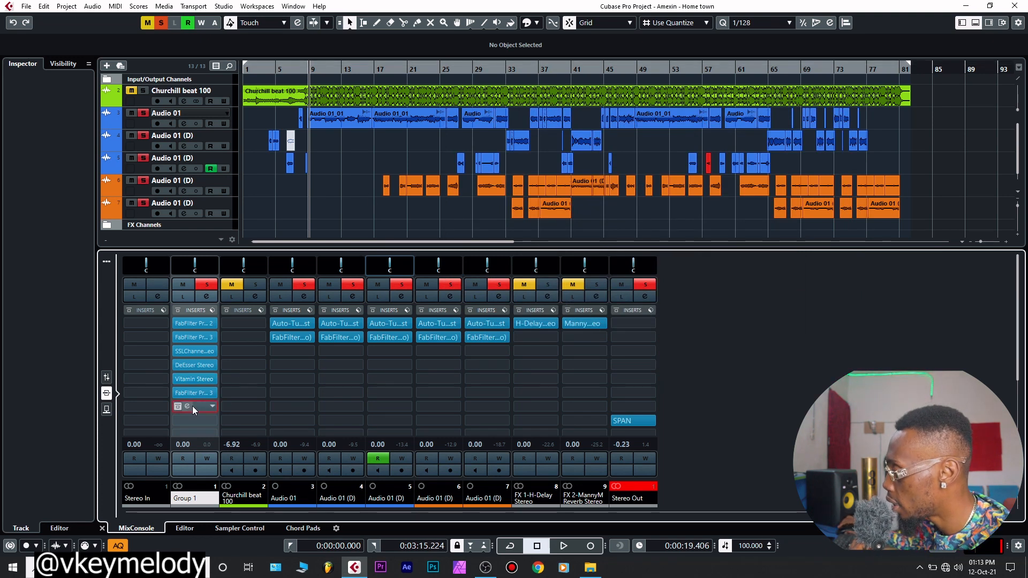
Open and activate the DeEsser in Group 1's seventh insert, and take Group 1 out of solo.
left_click(191, 406)
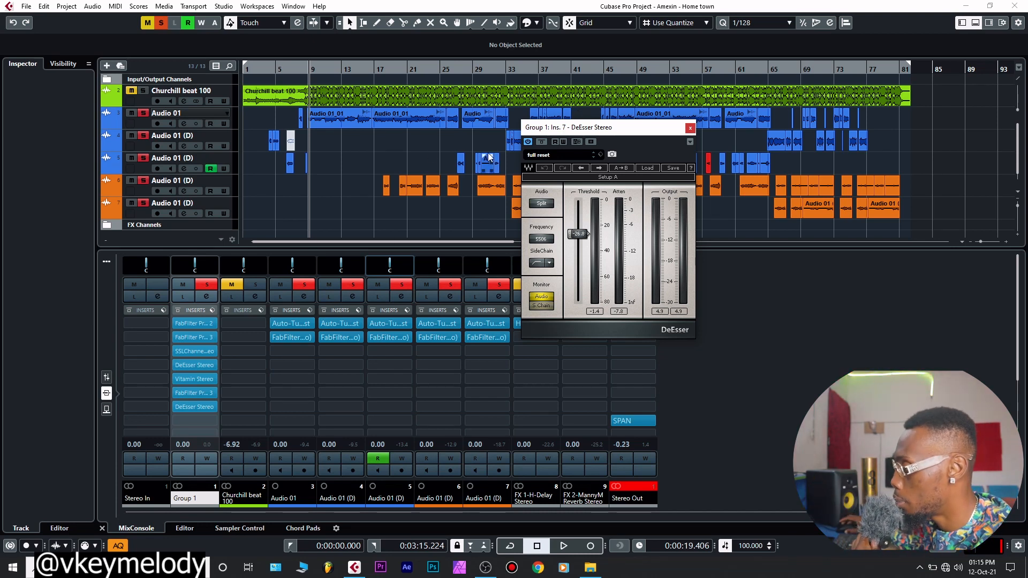
left_click(214, 285)
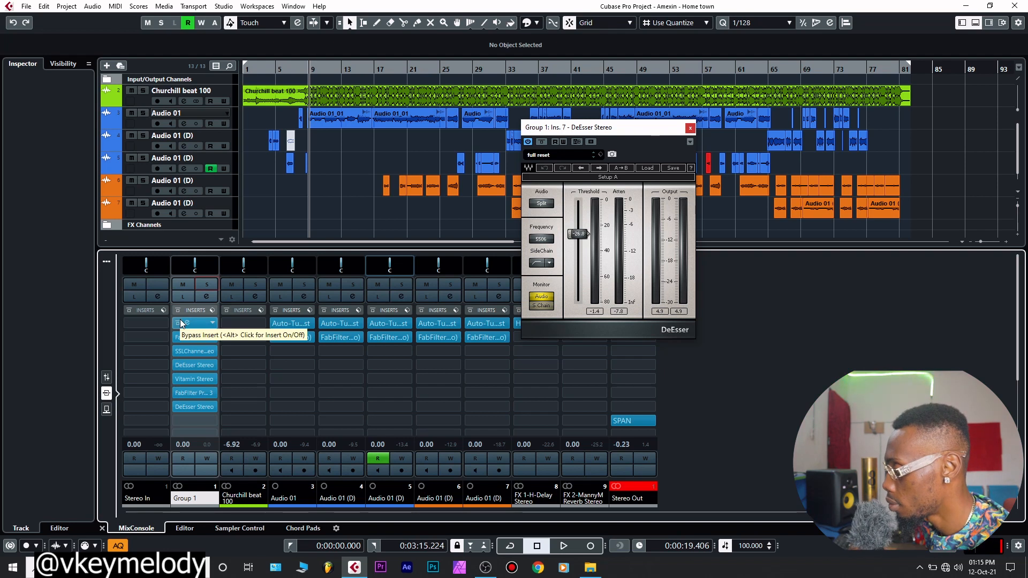
Play the project from about bar 9, compare the mix with all Group 1 inserts bypassed and active, and close the DeEsser window.
key("space")
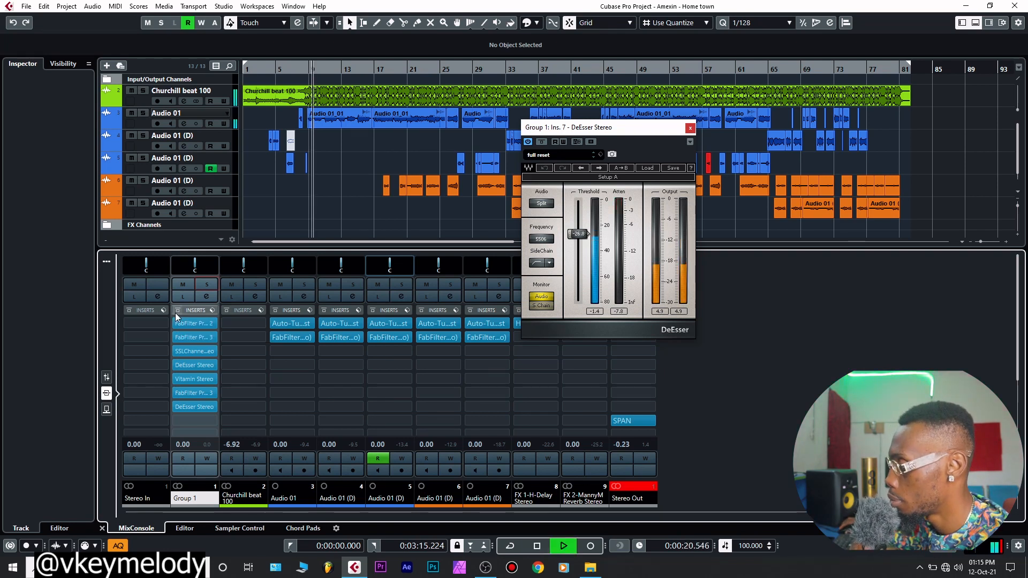
left_click(177, 311)
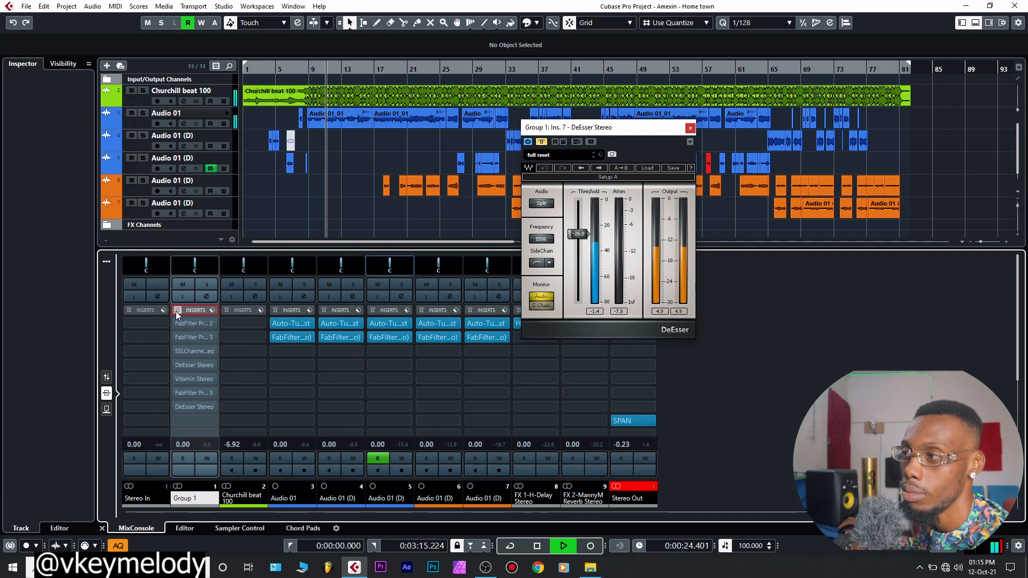
left_click(177, 312)
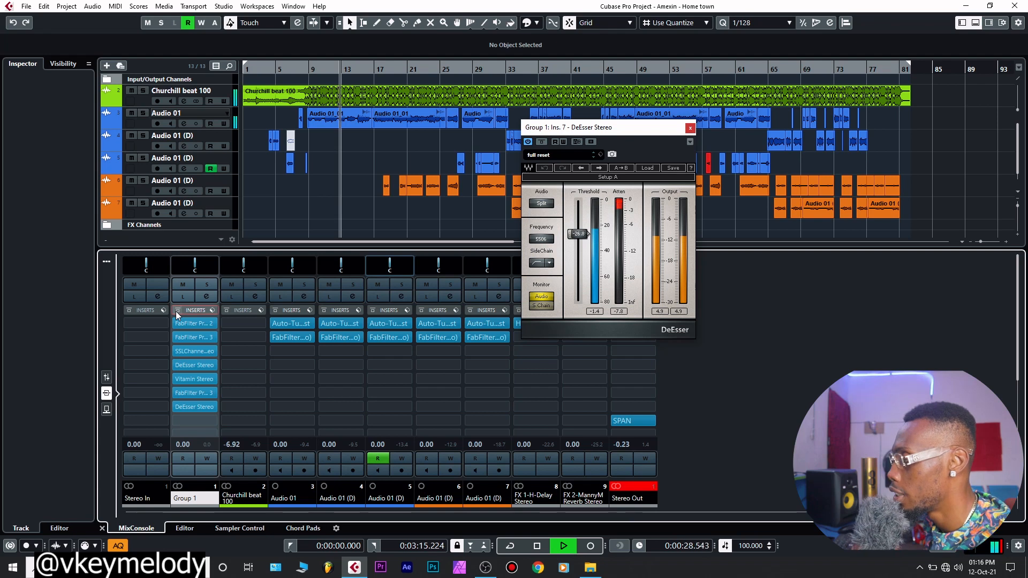
key("space")
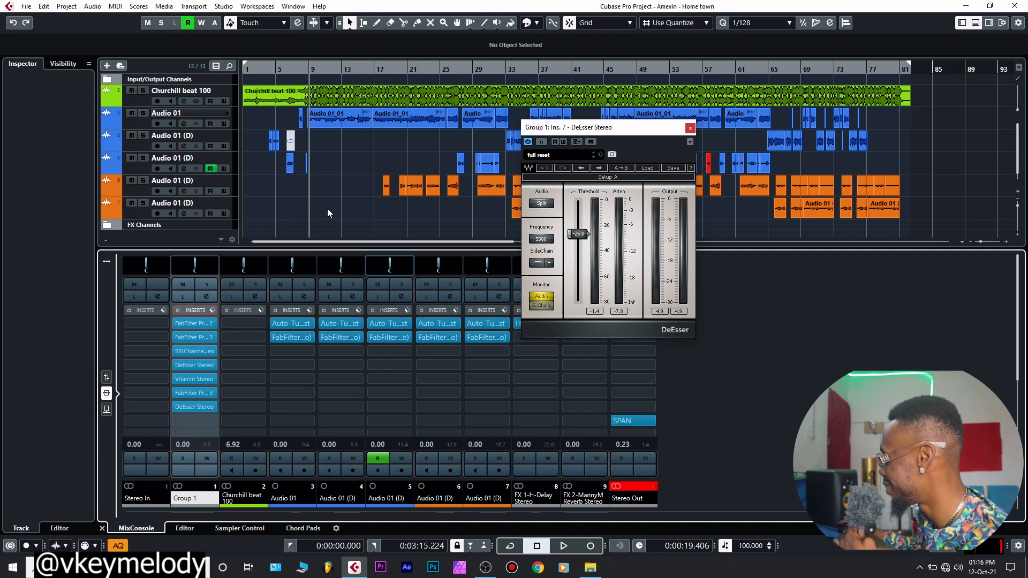
left_click(690, 128)
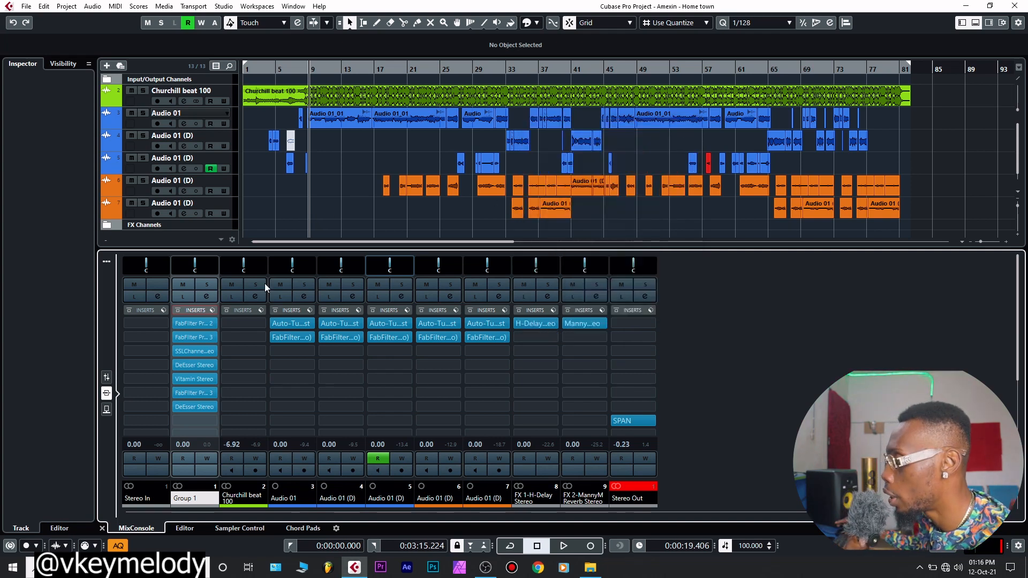
Check Group 1's sends, and open H-Delay on the FX 1 channel to examine its delay, feedback and filter settings.
left_click(107, 410)
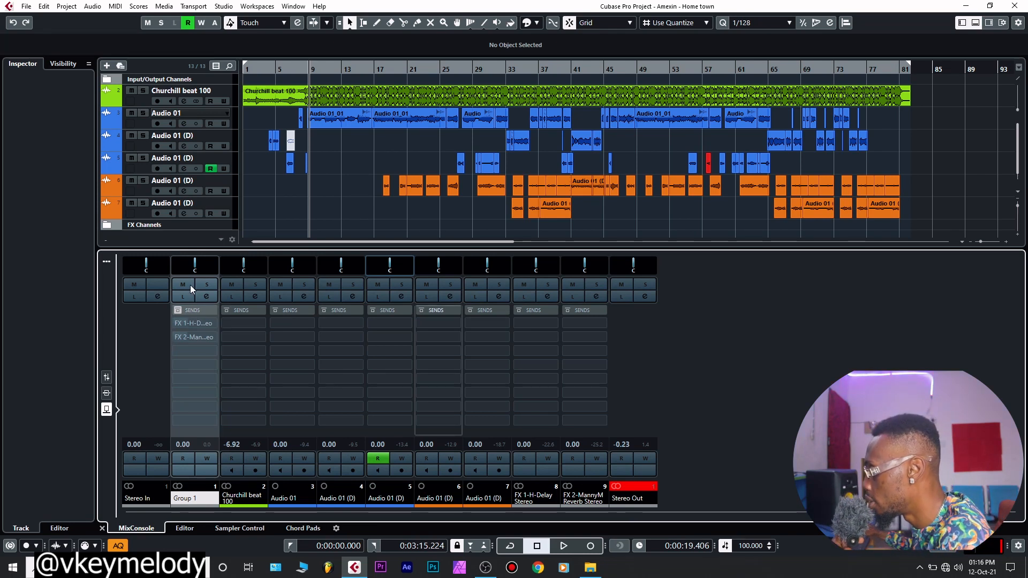
left_click(107, 393)
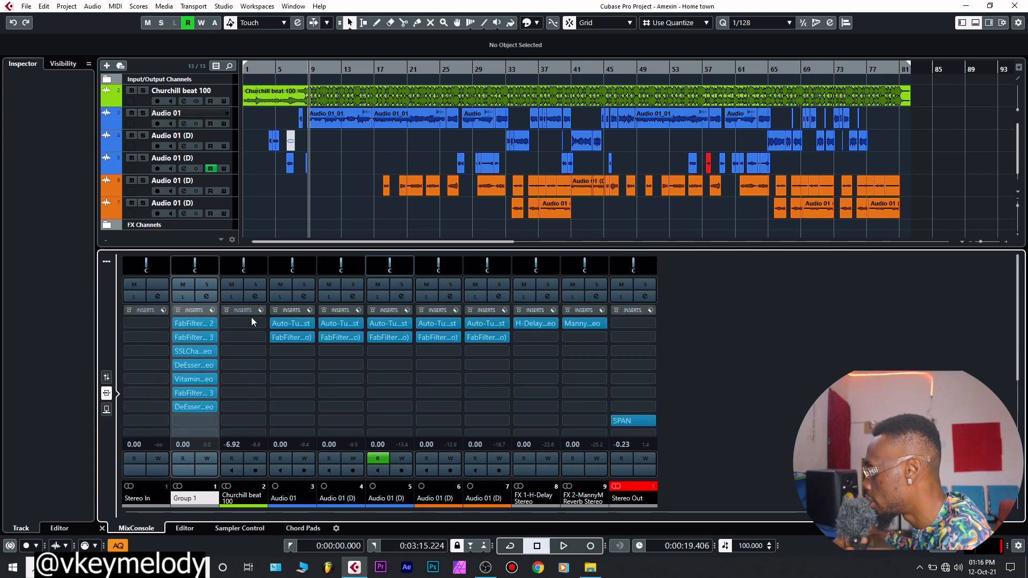
left_click(534, 323)
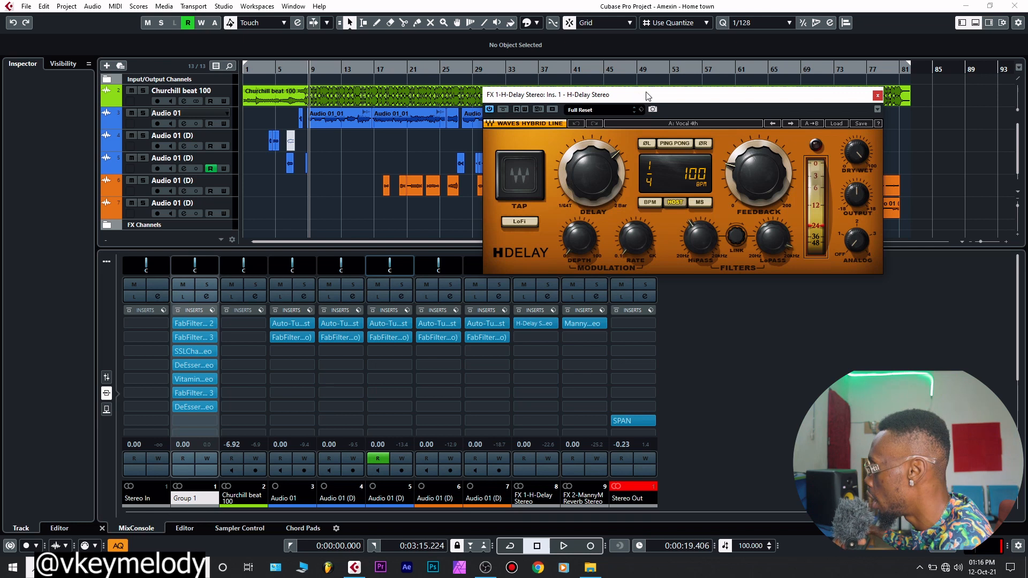
left_click_drag(634, 94, 675, 97)
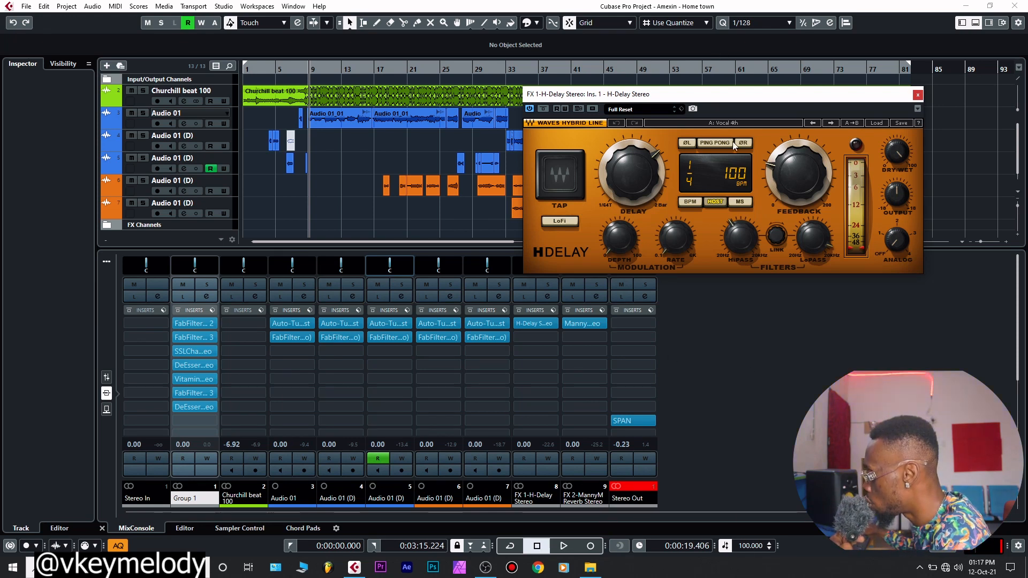
left_click_drag(712, 95, 698, 98)
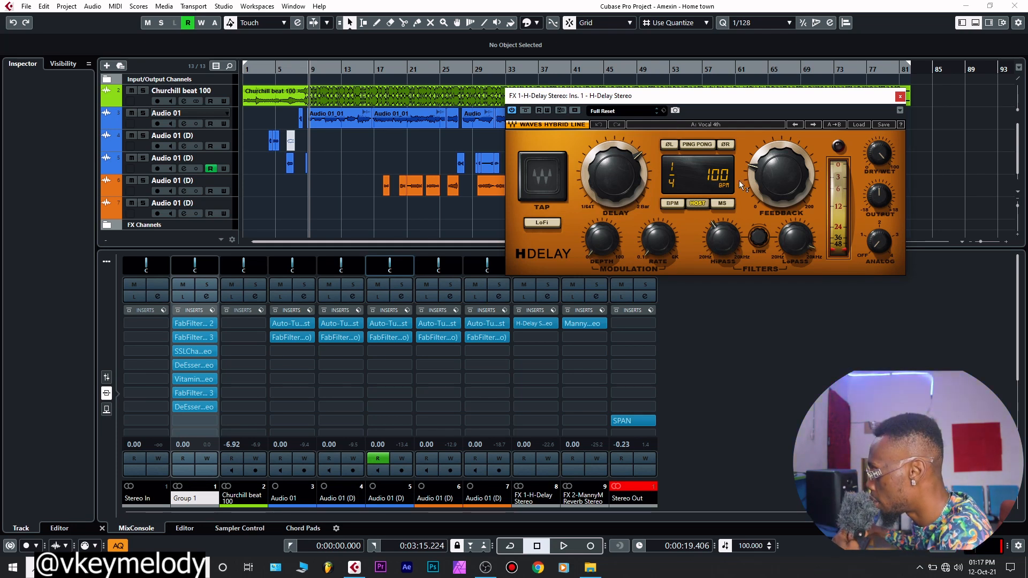
left_click_drag(690, 96, 682, 96)
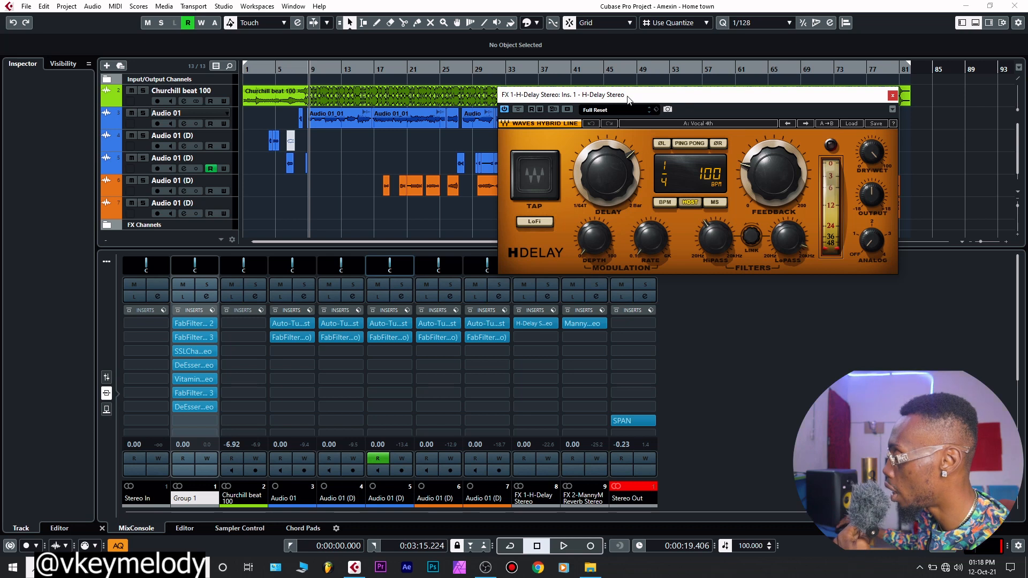
left_click_drag(652, 100, 686, 100)
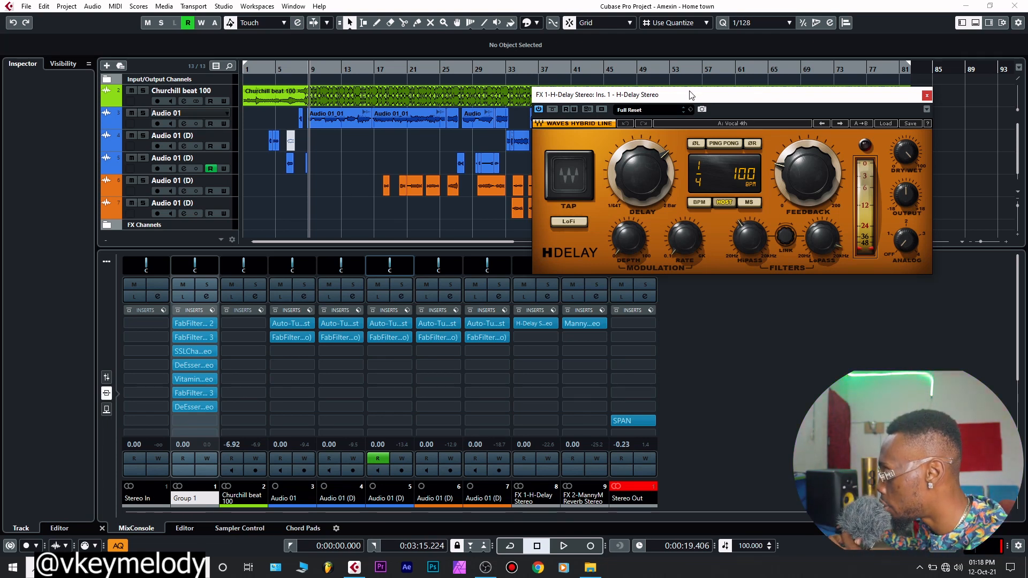
left_click_drag(691, 94, 703, 91)
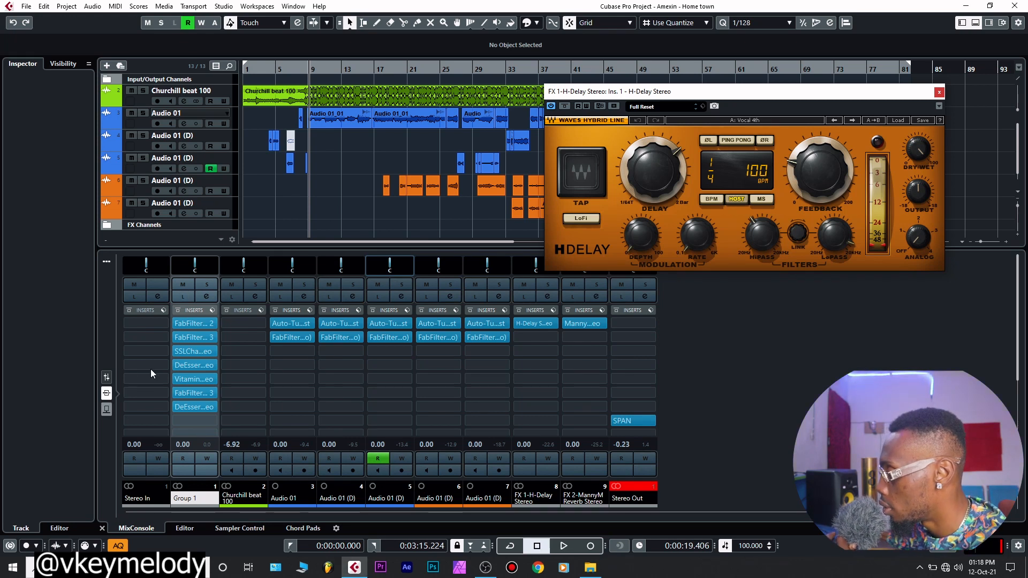
Reactivate Group 1's sends and switch off the FX 2 reverb send, leaving only the FX 1 H-Delay send on.
left_click(107, 409)
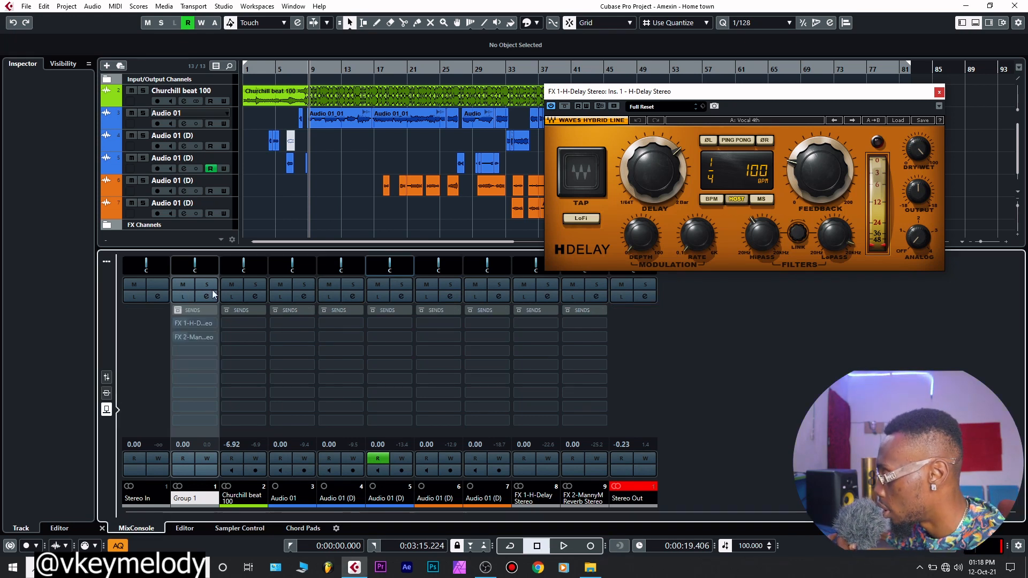
left_click(178, 310)
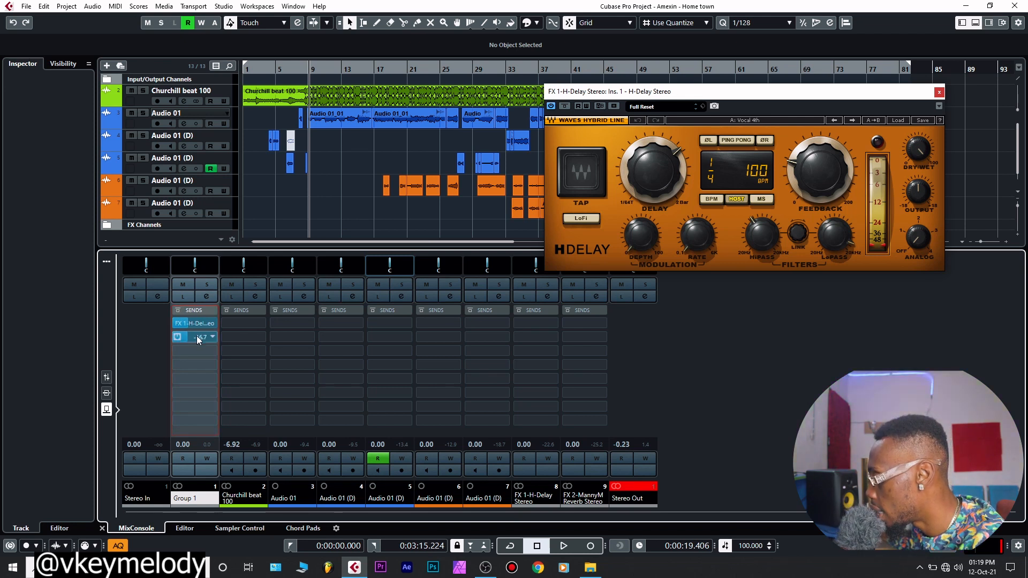
left_click(177, 336)
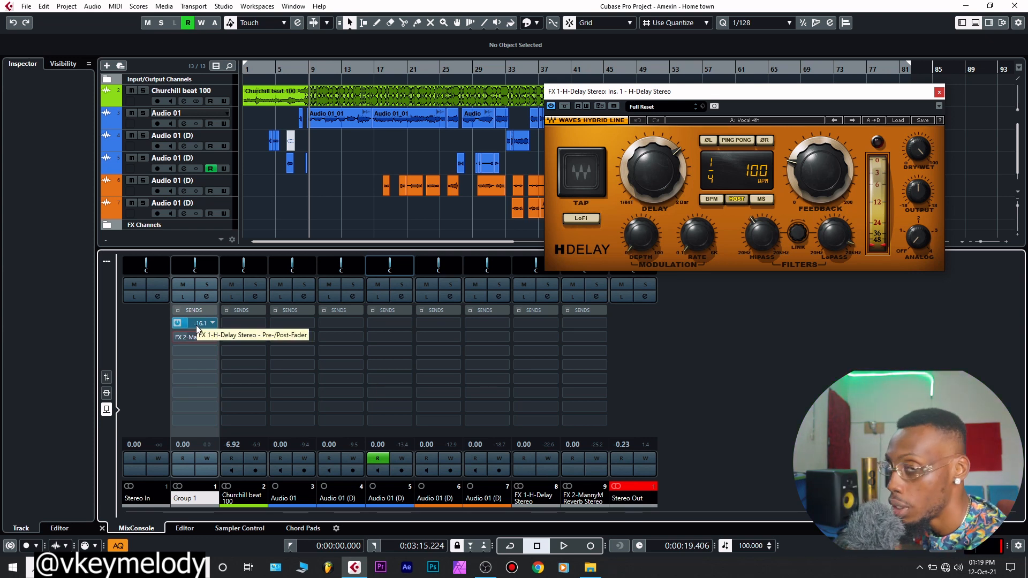
Play the project twice from about bar 9 to hear the FX 1 delay send alone, and close the H-Delay window.
key("space")
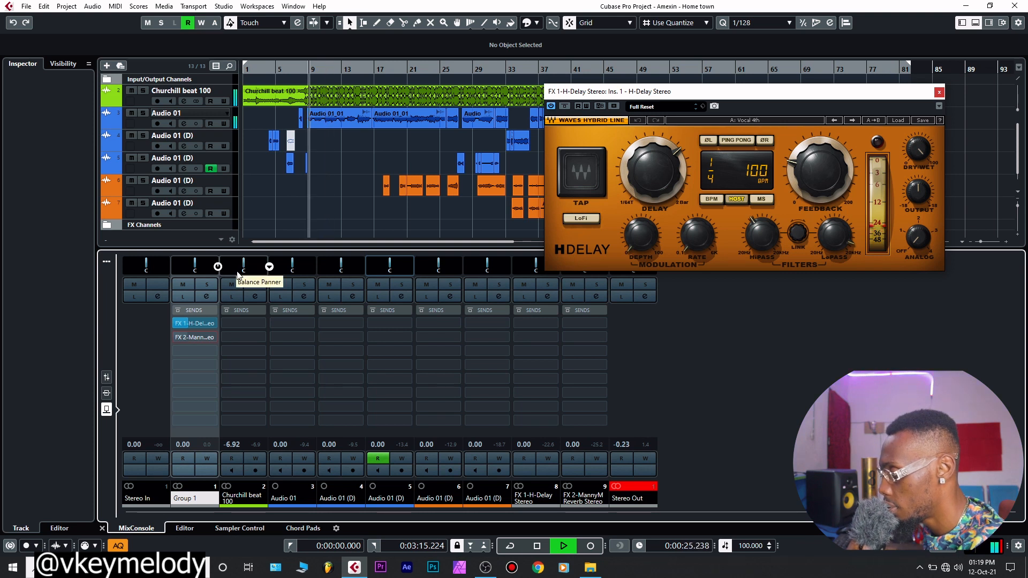
key("space")
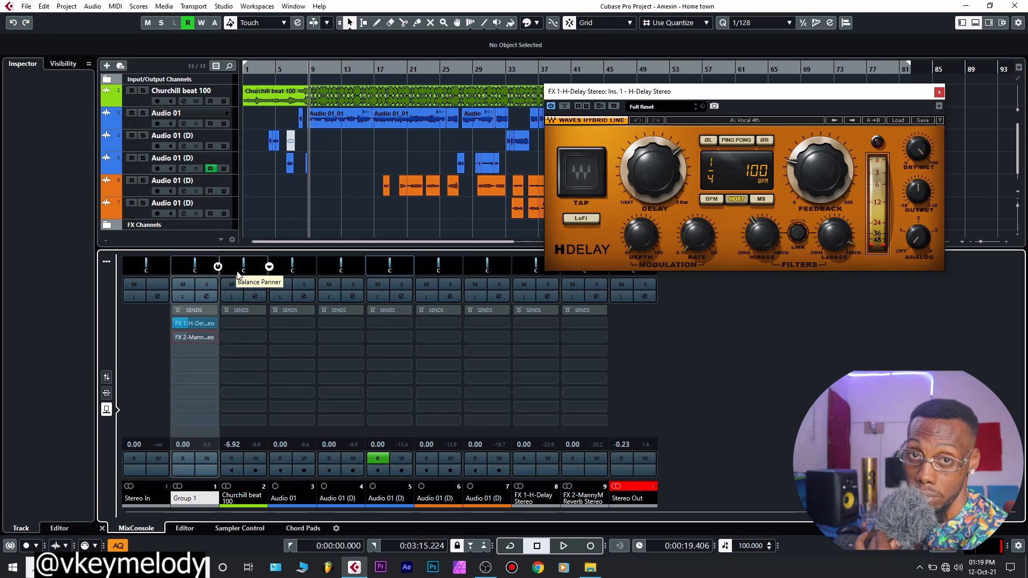
key("space")
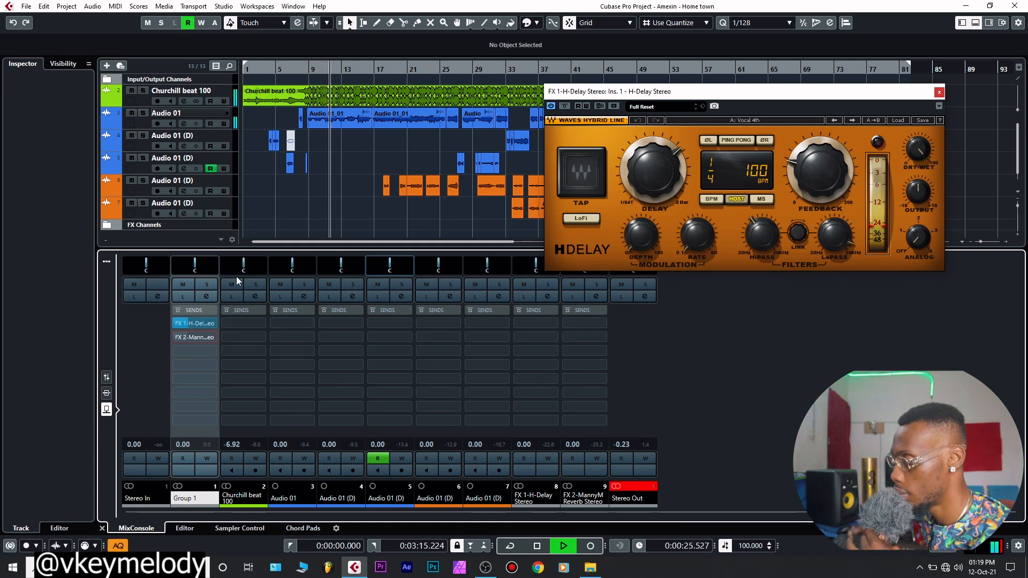
key("space")
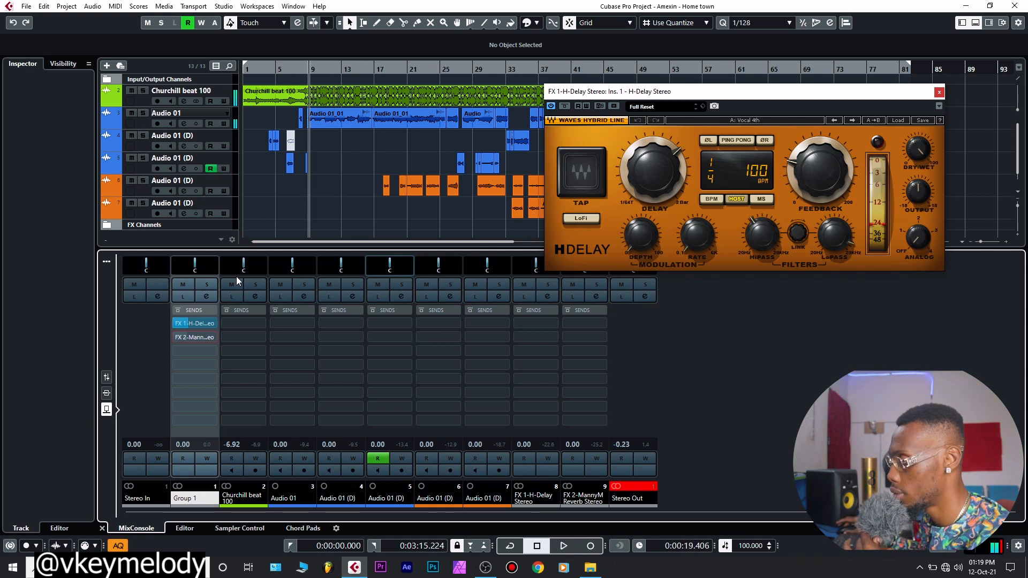
mouse_move(175, 342)
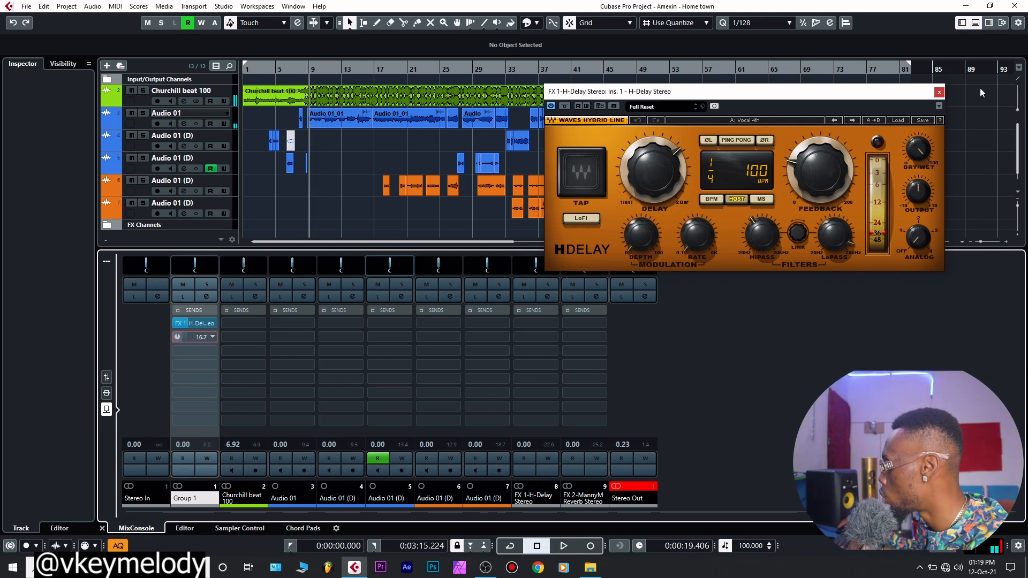
left_click(939, 92)
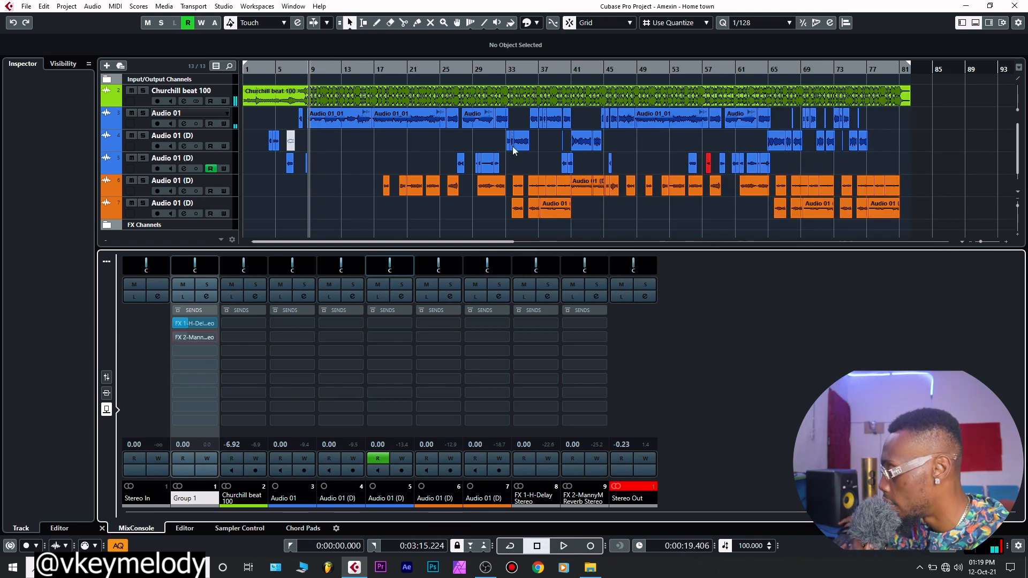
Open MannyM Reverb on the FX 2 channel, examine its reverb type, size, mids, highs and compression settings, and close it.
left_click(107, 393)
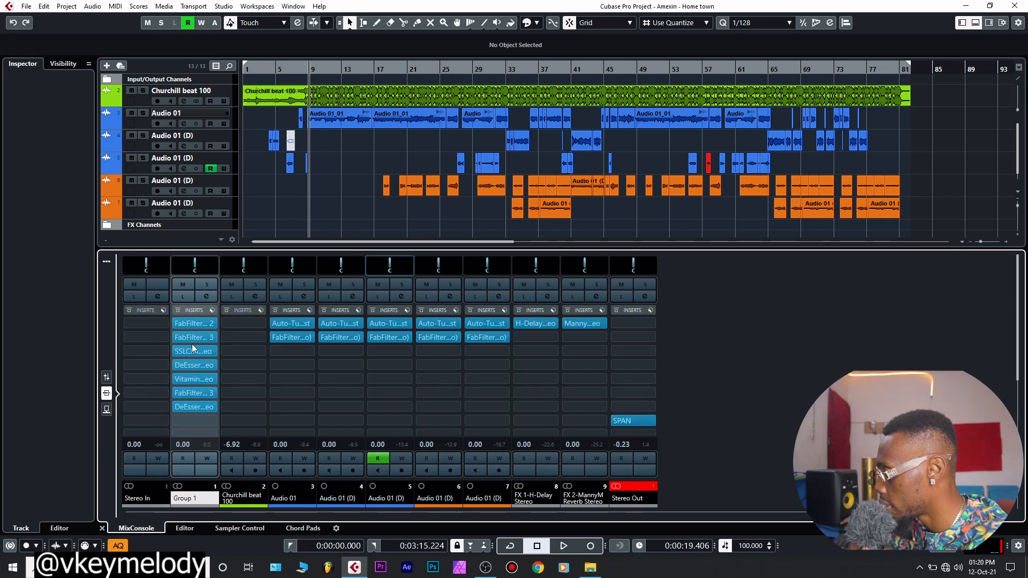
left_click(585, 323)
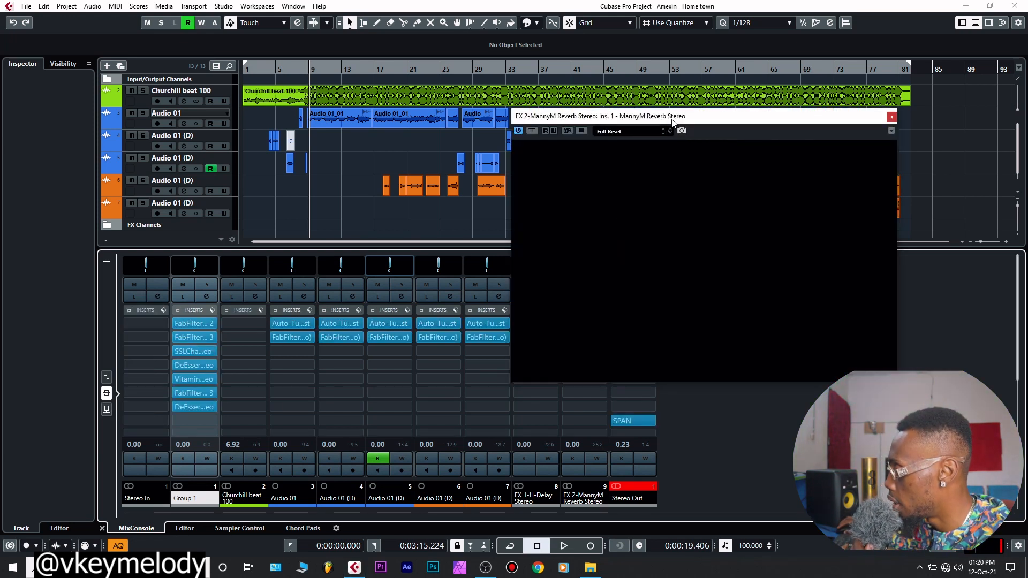
left_click_drag(674, 117, 688, 96)
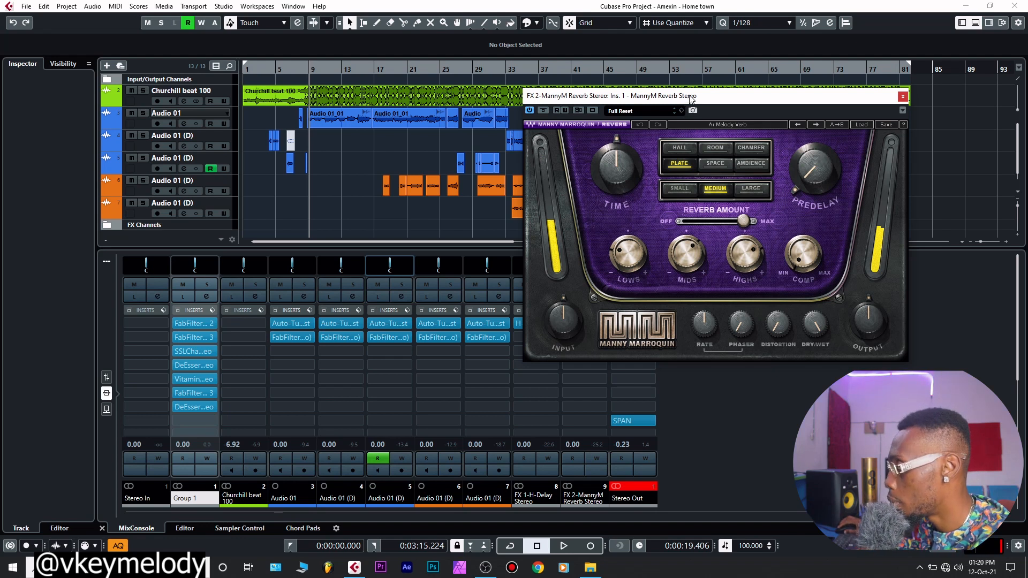
left_click_drag(690, 96, 698, 90)
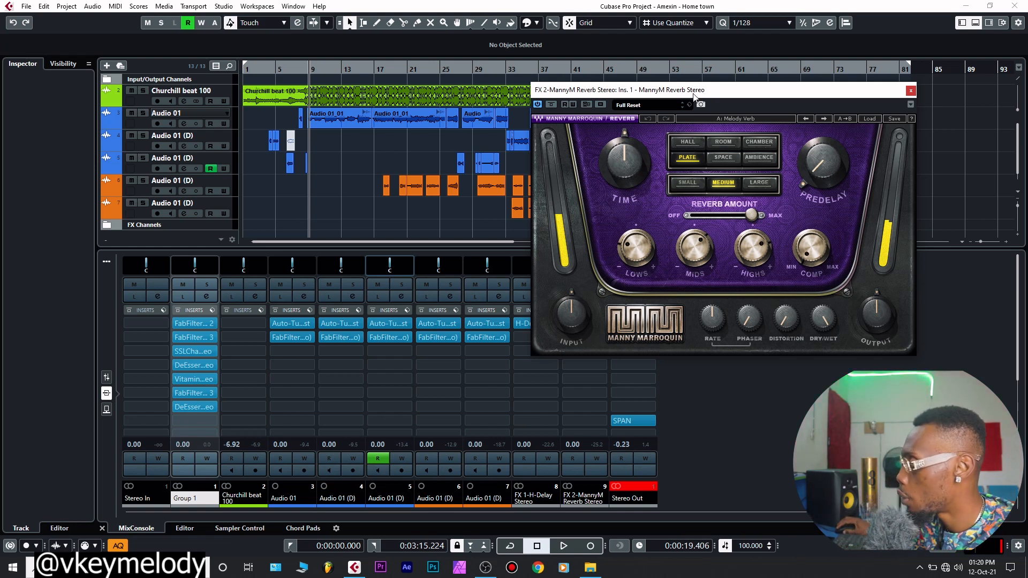
left_click_drag(693, 91, 686, 91)
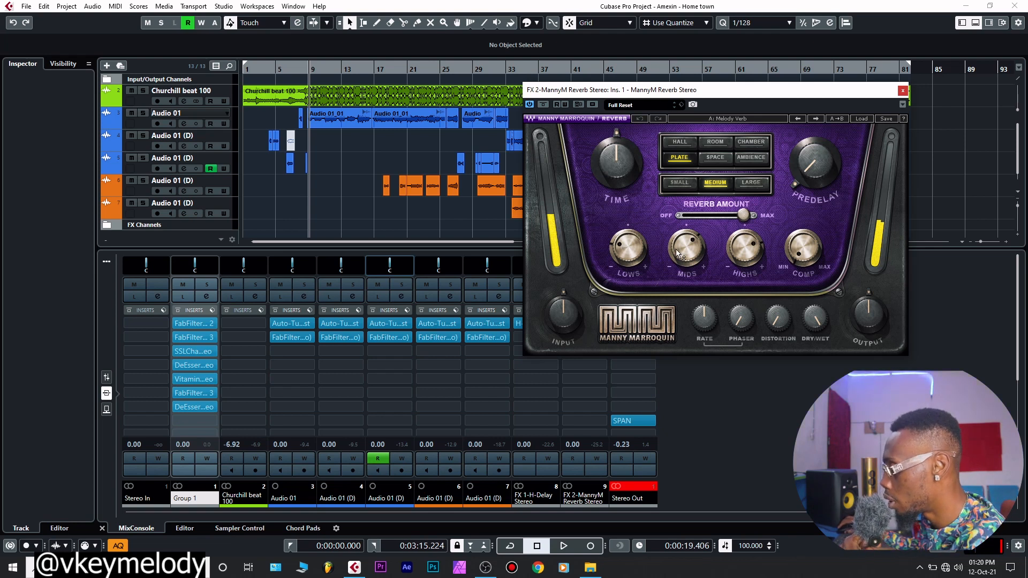
mouse_move(678, 240)
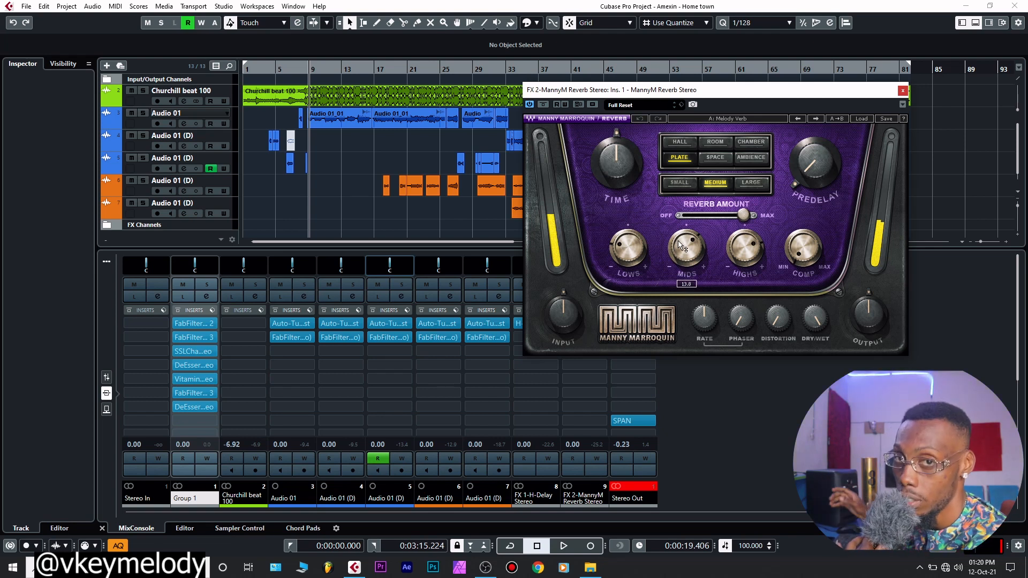
mouse_move(751, 260)
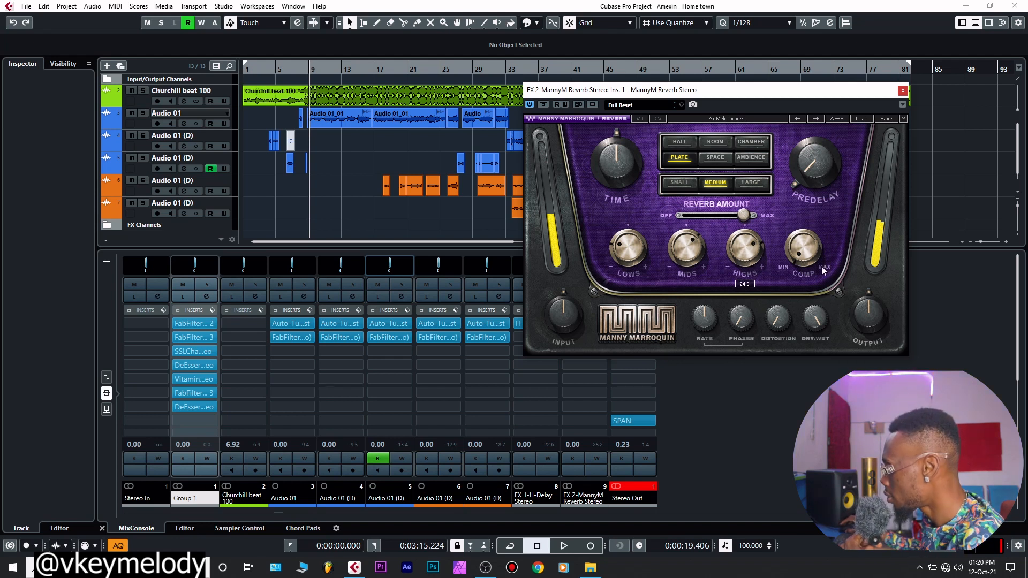
left_click(902, 90)
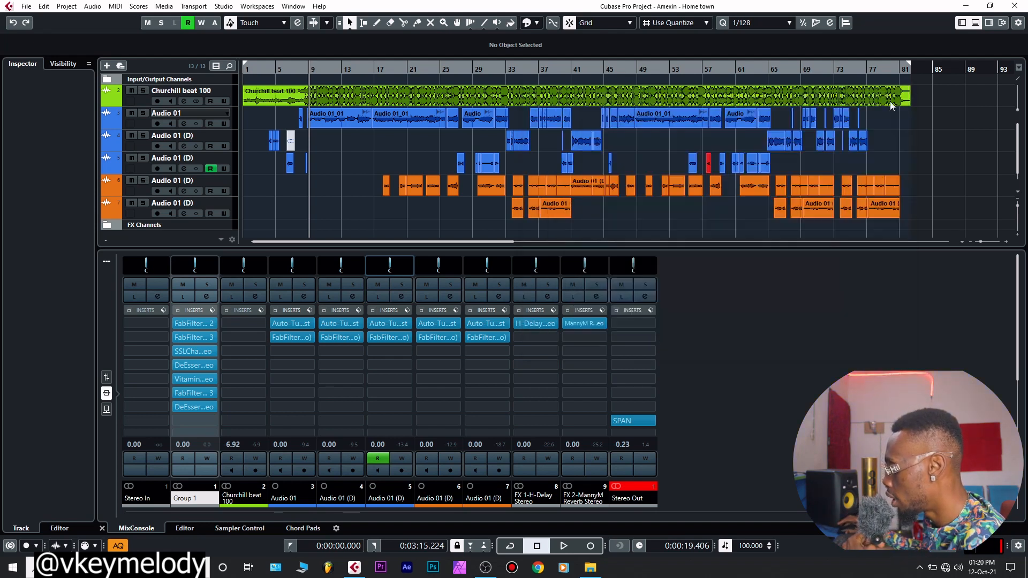
Switch Group 1's FX 2 reverb send back on and play the mix from about bar 9 with both sends active.
left_click(106, 410)
left_click(175, 337)
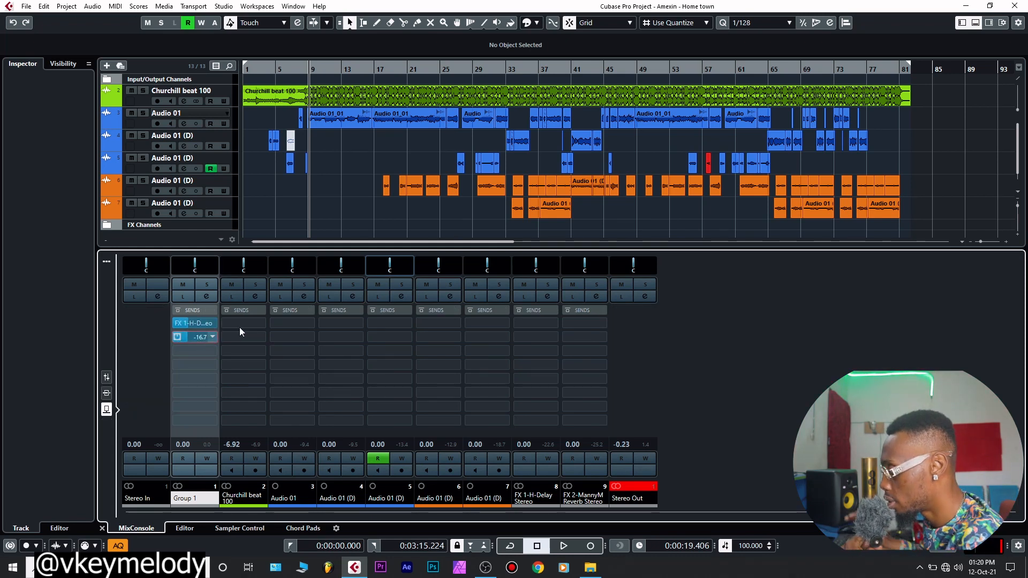
key("space")
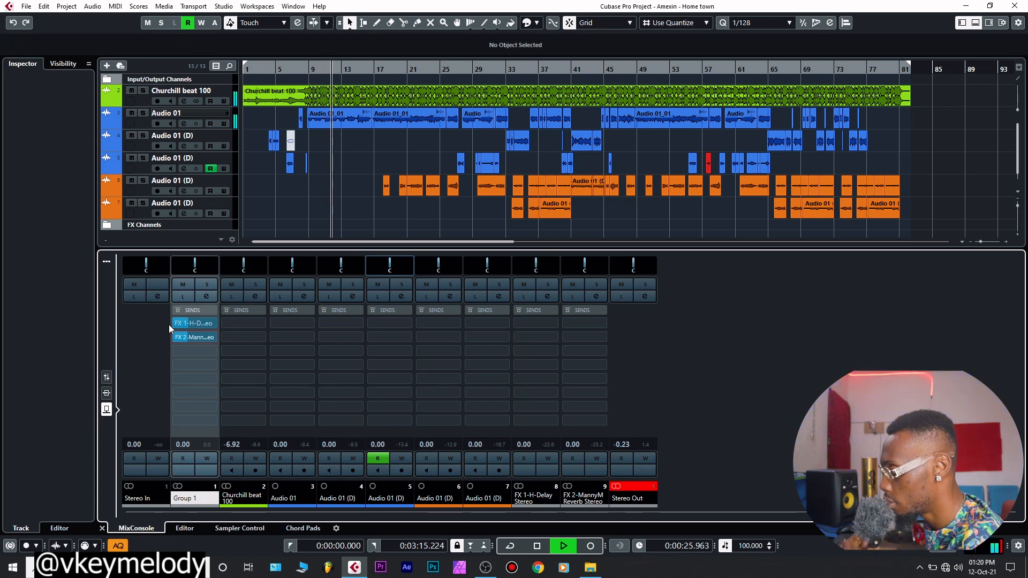
key("space")
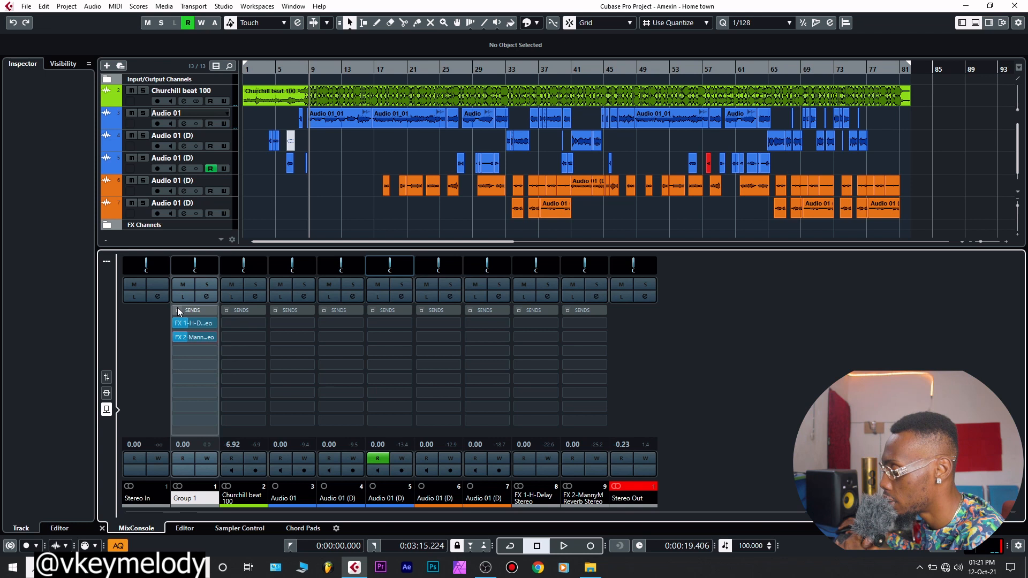
Play from about bar 9 and compare the mix with all Group 1 sends bypassed and active.
key("space")
left_click(178, 311)
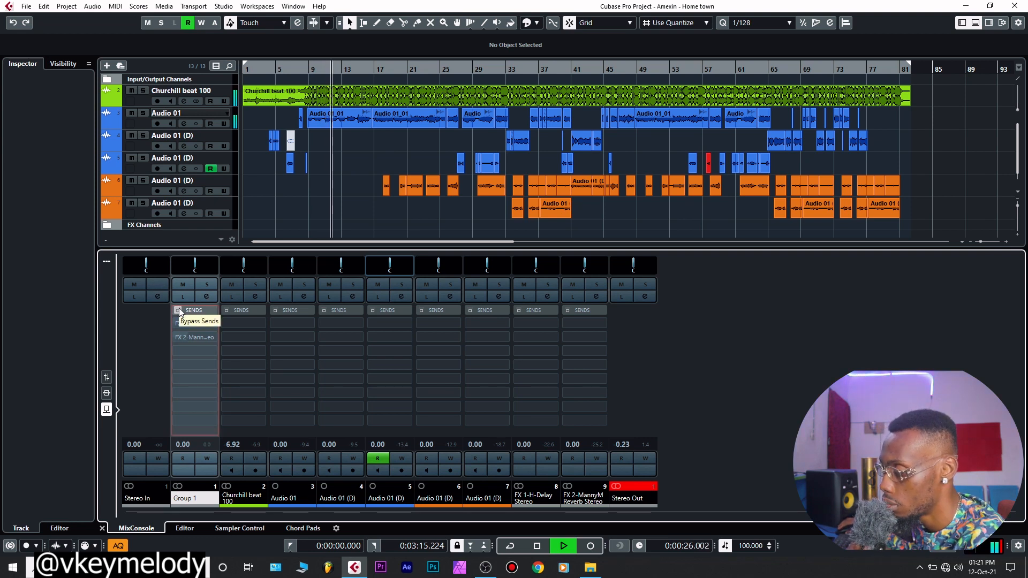
left_click(179, 311)
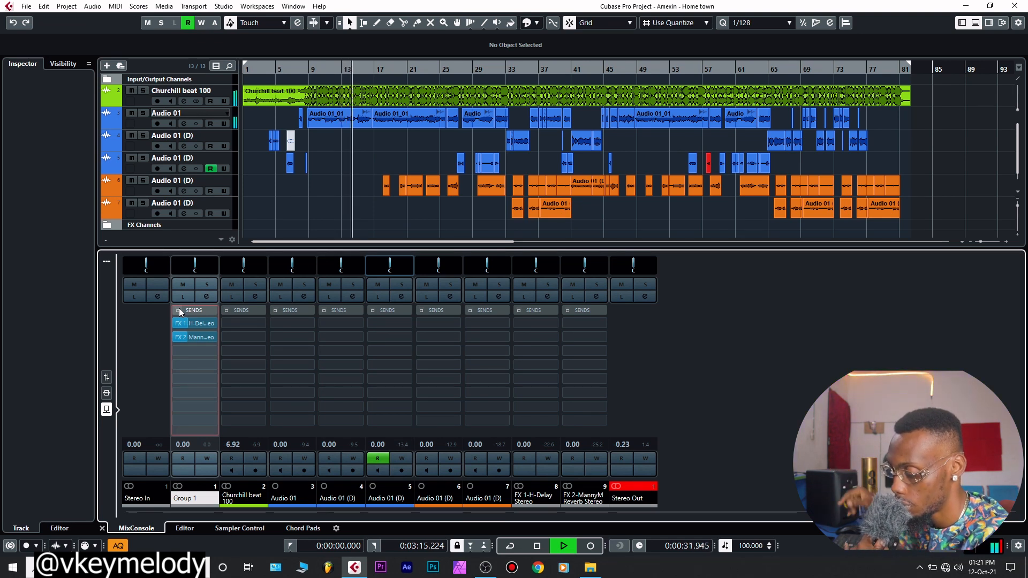
key("space")
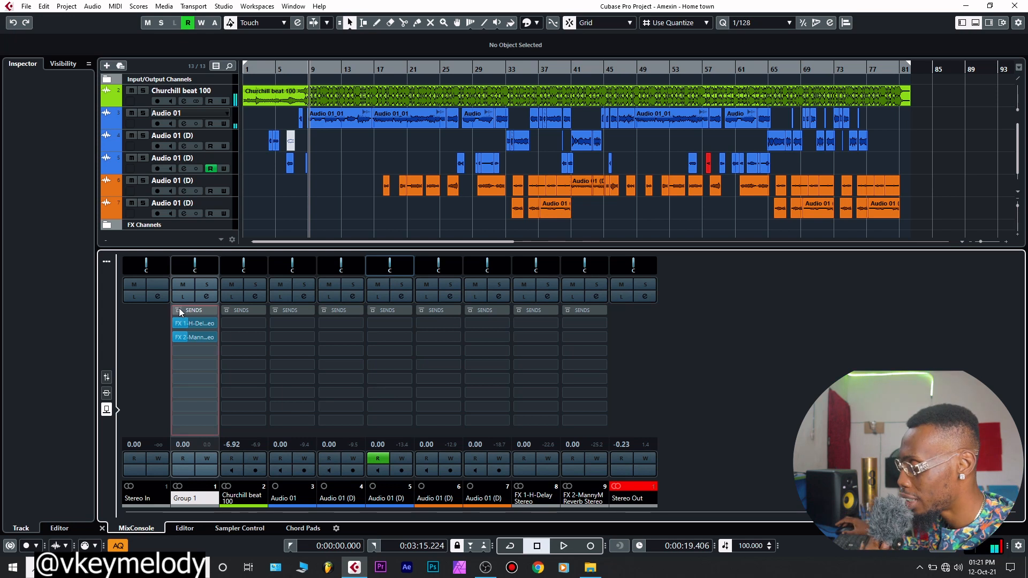